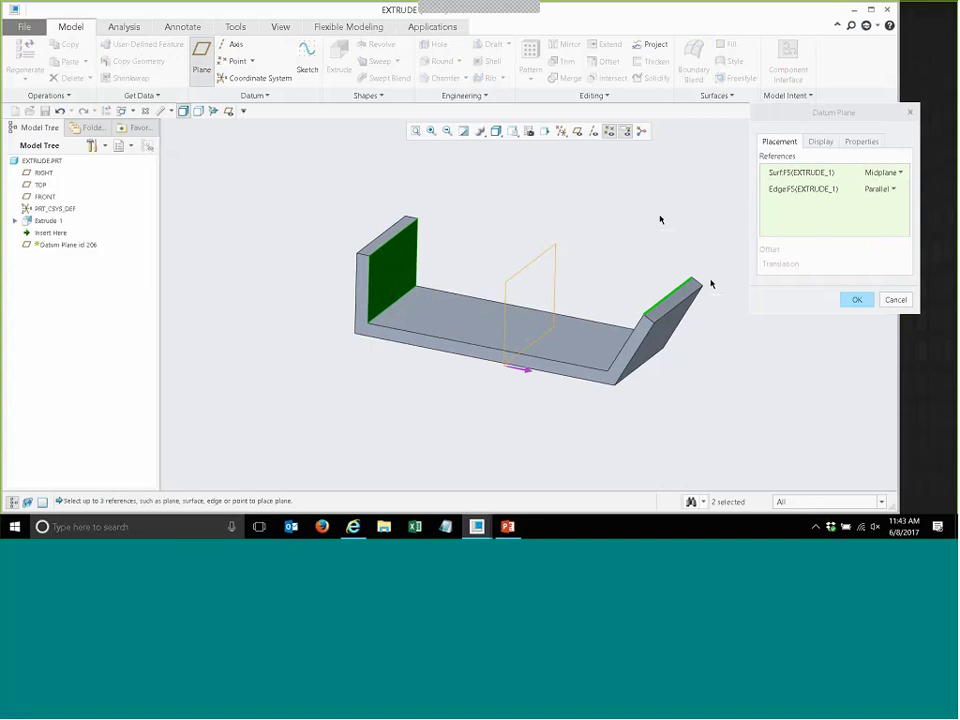
- Accept the midplane datum plane parallel to the slanted wall's edge, and display datum planes with RIGHT, TOP and FRONT hidden
{"action": "left_click", "coordinate": [847, 302]}
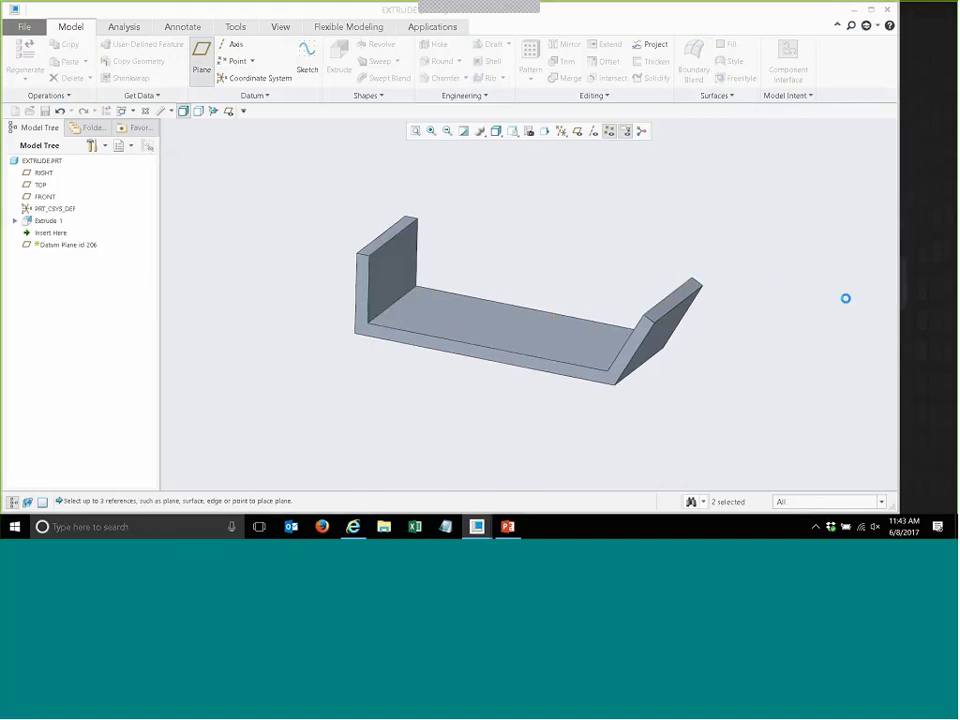
{"action": "left_click", "coordinate": [577, 131]}
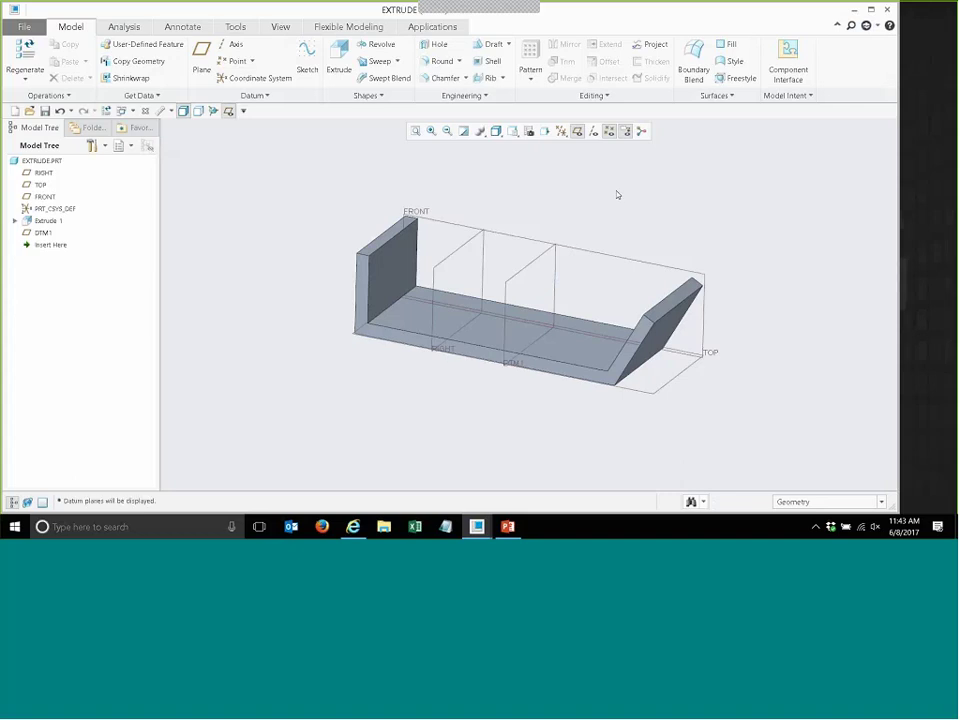
{"action": "left_click", "coordinate": [44, 173]}
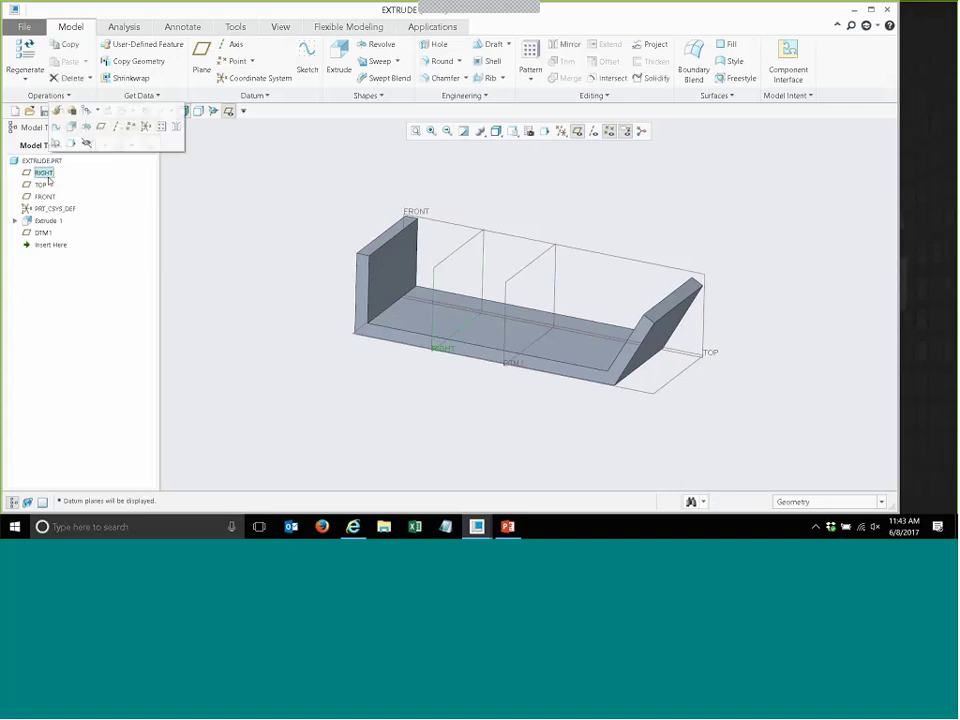
{"action": "left_click", "coordinate": [40, 185], "text": "ctrl"}
{"action": "left_click", "coordinate": [45, 197], "text": "ctrl"}
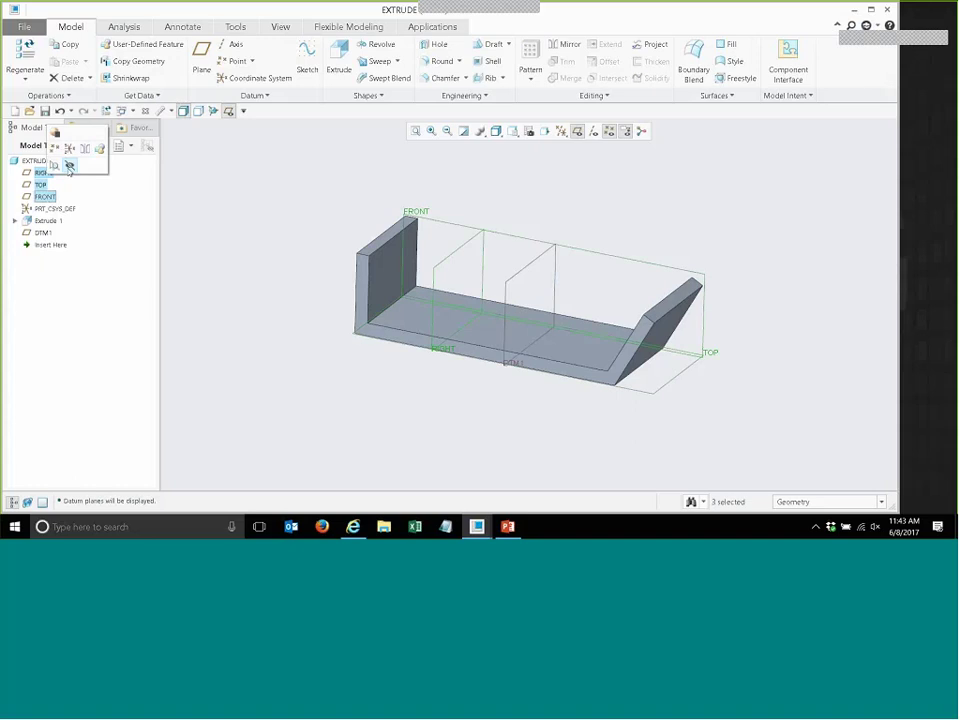
{"action": "left_click", "coordinate": [69, 165]}
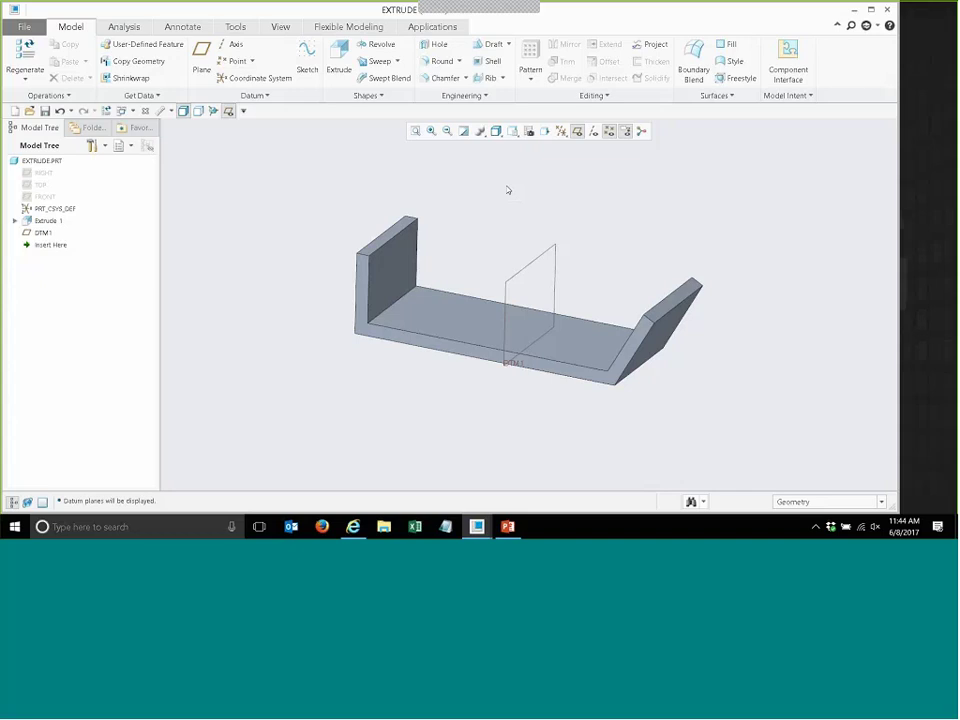
- Start an Extrude with its sketch on datum plane DTM1 between the two walls
{"action": "scroll", "coordinate": [317, 283], "scroll_direction": "up", "scroll_amount": 2}
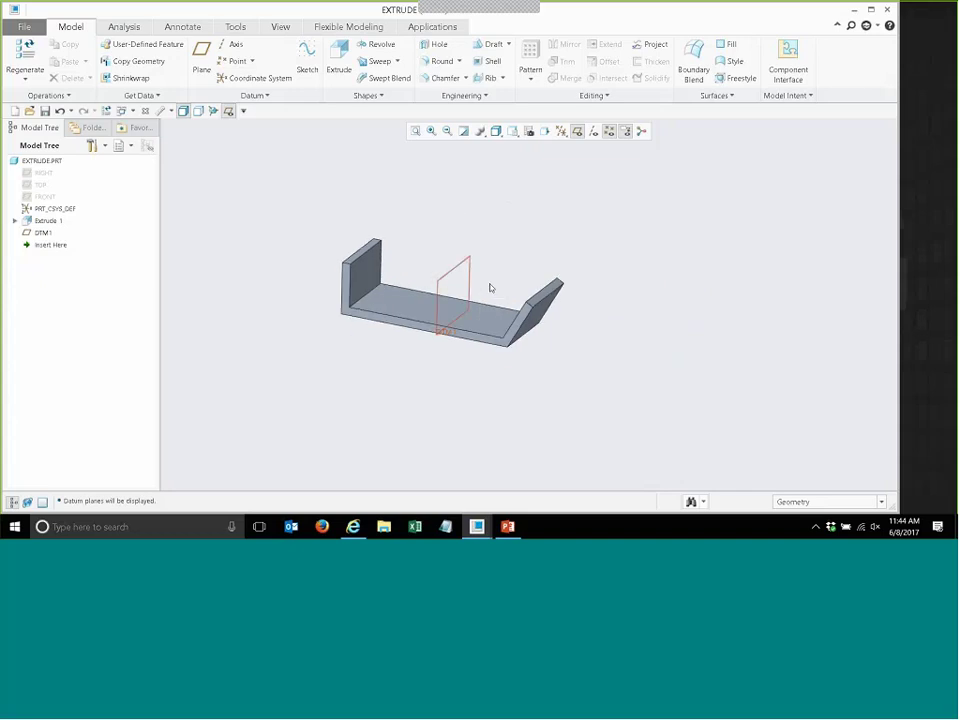
{"action": "scroll", "coordinate": [502, 278], "scroll_direction": "down", "scroll_amount": 1}
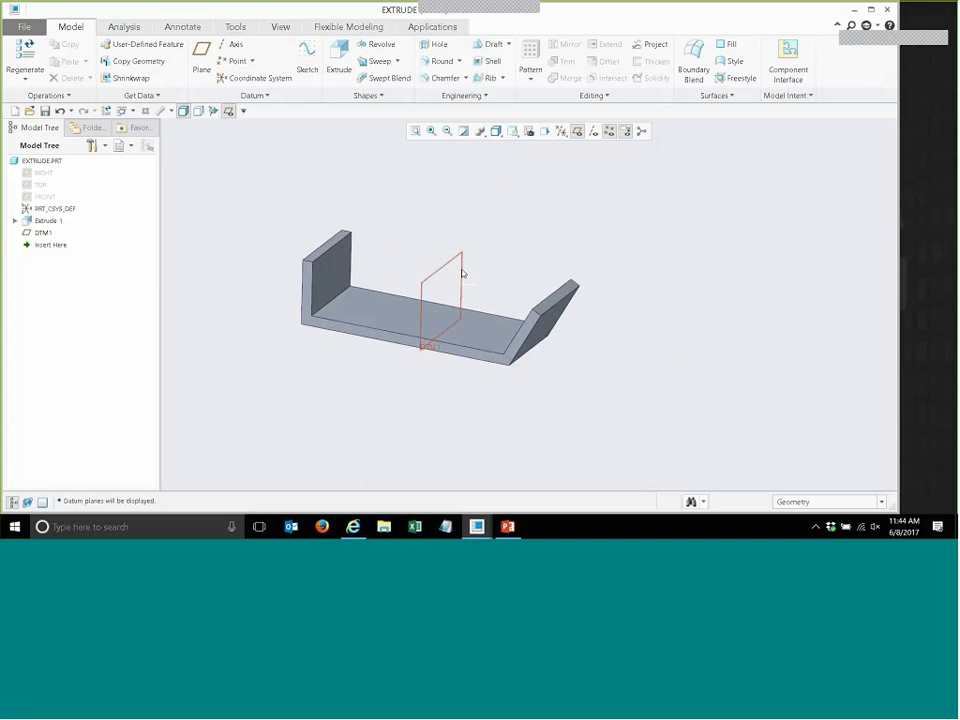
{"action": "left_click", "coordinate": [462, 273]}
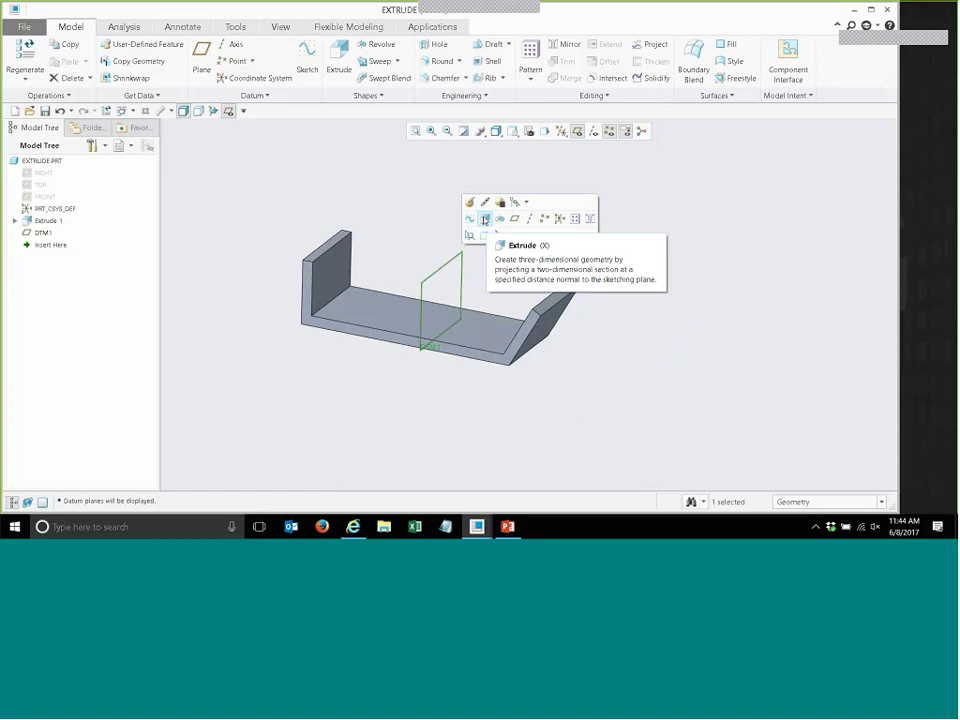
{"action": "left_click", "coordinate": [485, 219]}
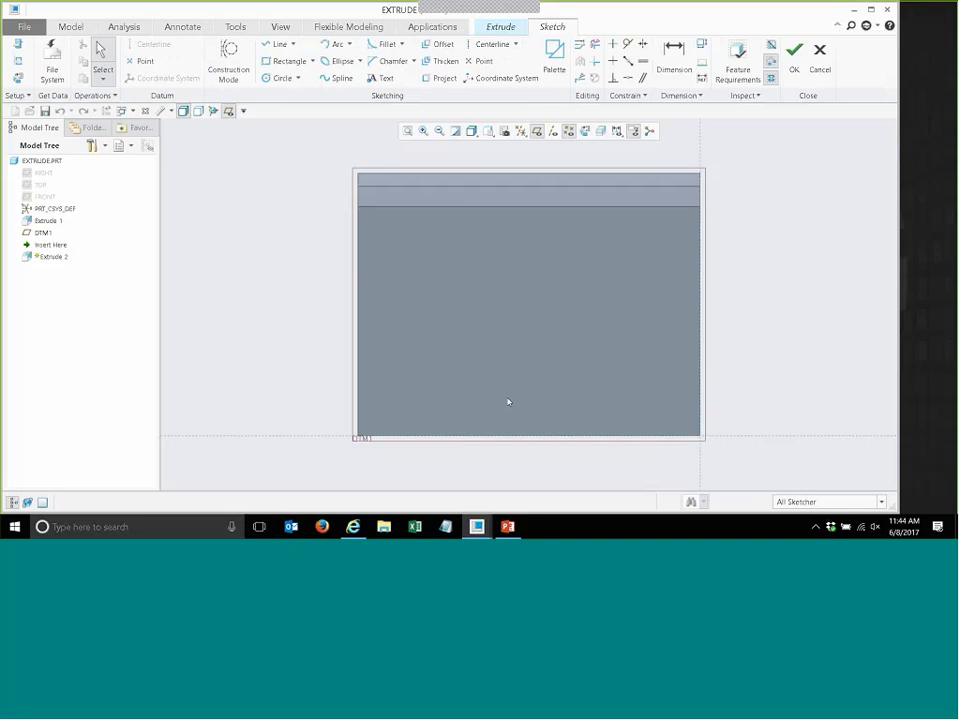
- Try the Hidden Line and Shading With Reflections display styles on the model and return to Shading With Edges
{"action": "left_click", "coordinate": [471, 131]}
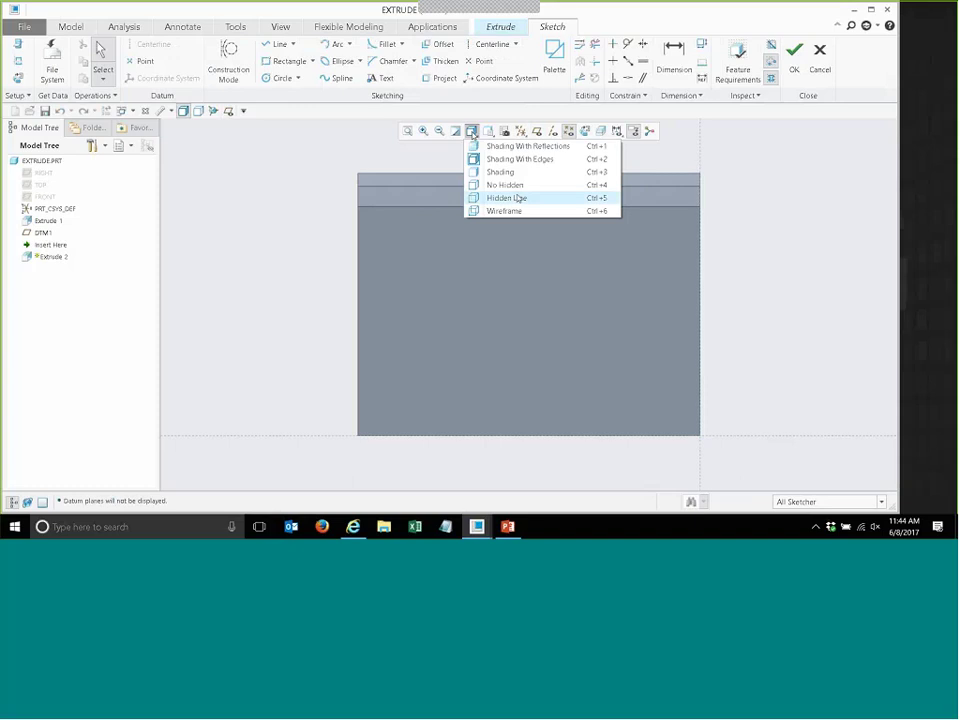
{"action": "left_click", "coordinate": [517, 198]}
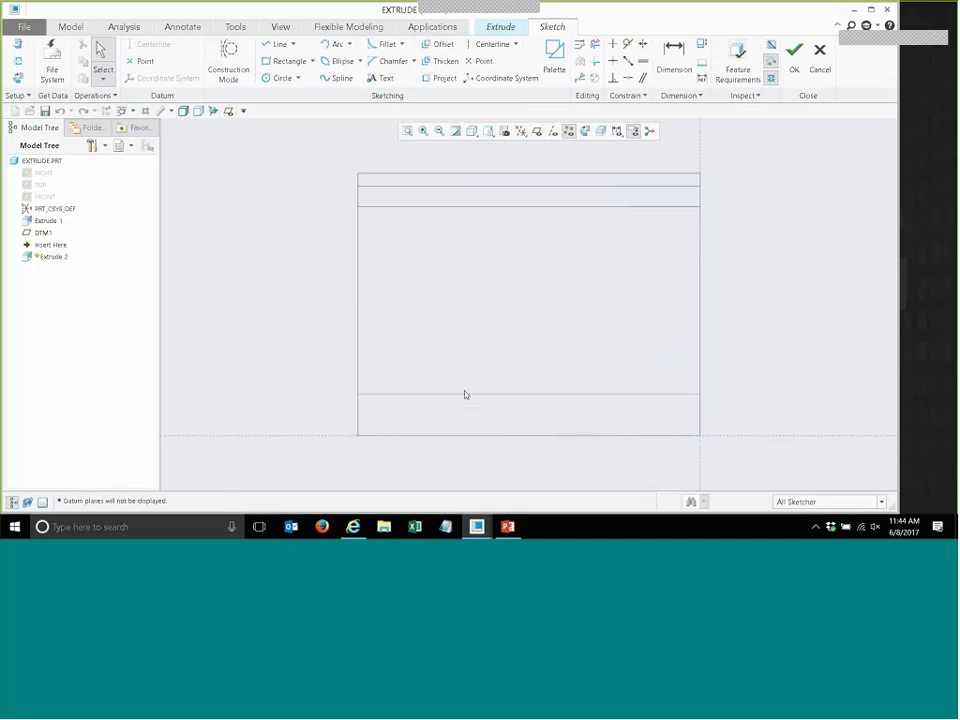
{"action": "left_click", "coordinate": [488, 131]}
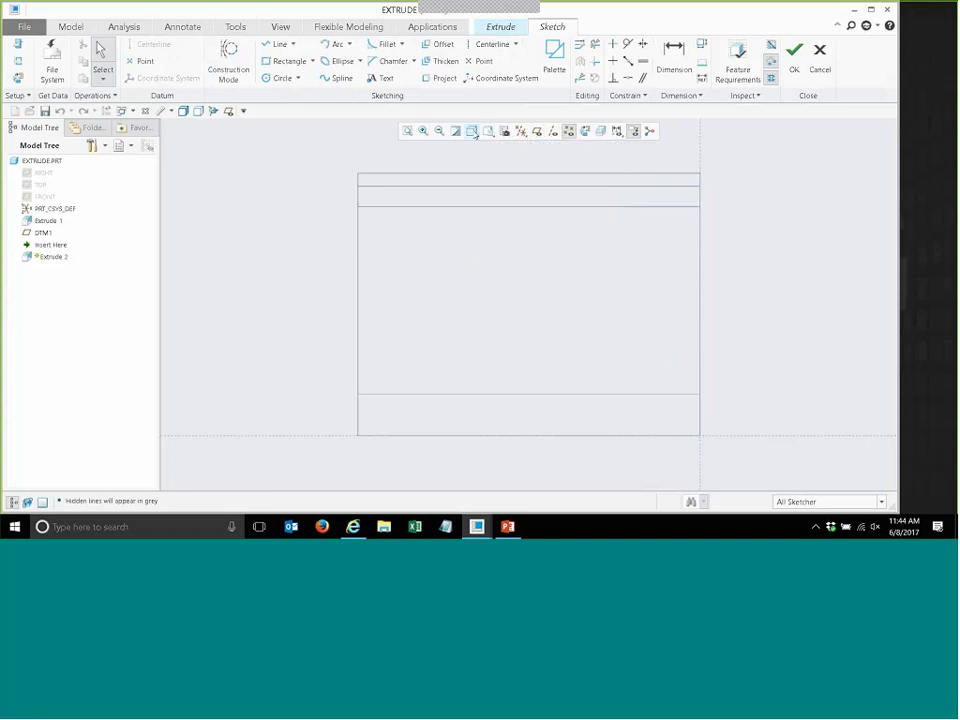
{"action": "left_click", "coordinate": [471, 131]}
{"action": "left_click", "coordinate": [510, 144]}
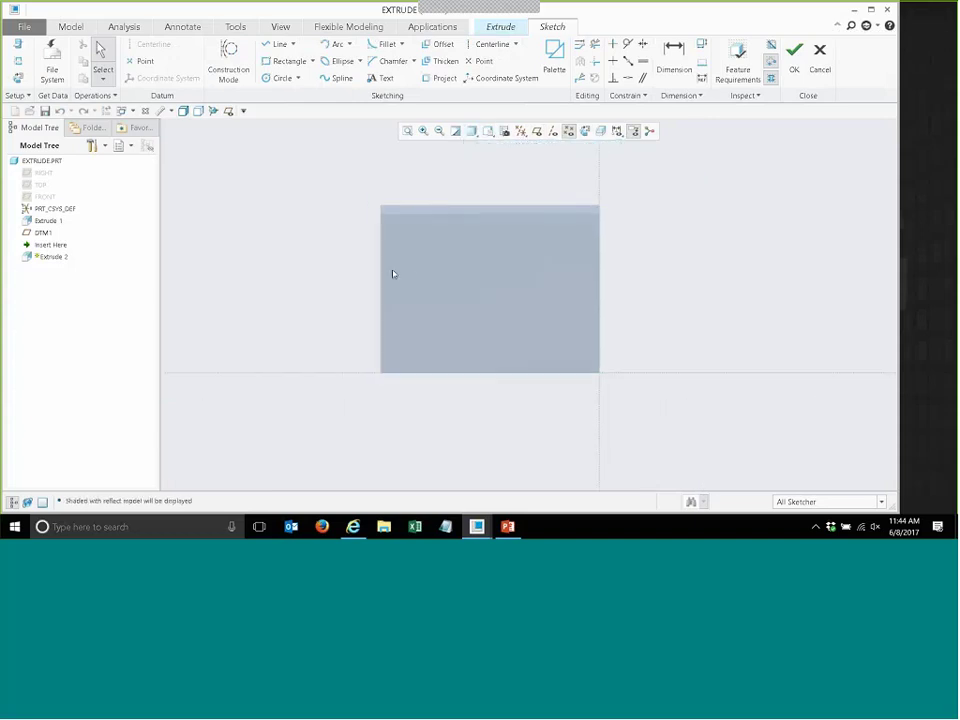
{"action": "mouse_move", "coordinate": [392, 272]}
{"action": "middle_mouse_down"}
{"action": "mouse_move", "coordinate": [413, 270]}
{"action": "mouse_move", "coordinate": [414, 279]}
{"action": "mouse_move", "coordinate": [461, 176]}
{"action": "middle_mouse_up"}
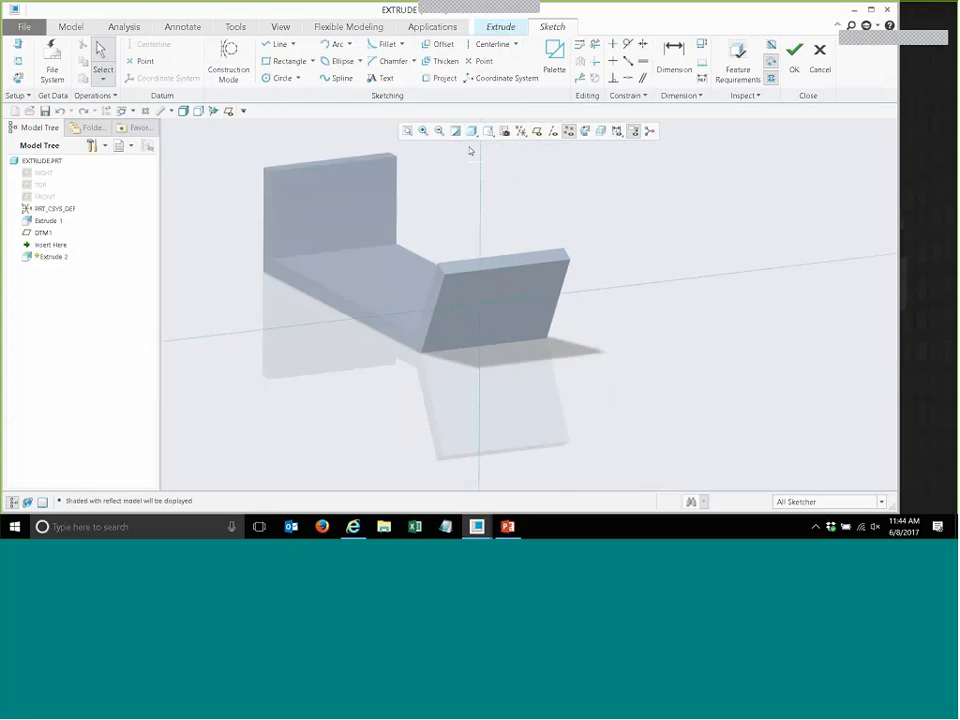
{"action": "left_click", "coordinate": [471, 131]}
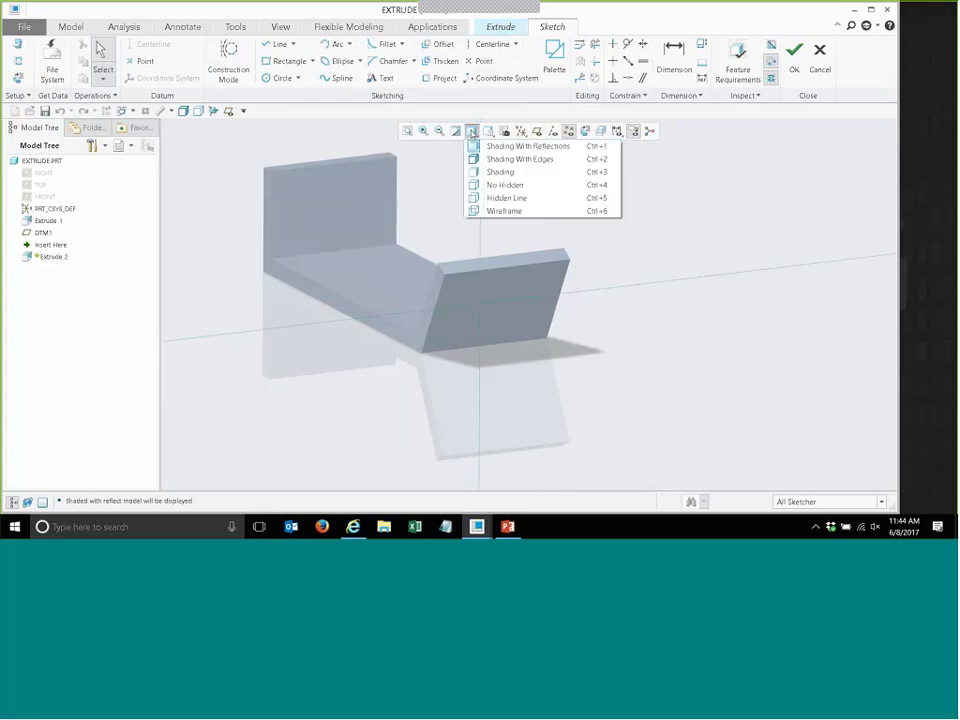
{"action": "left_click", "coordinate": [490, 159]}
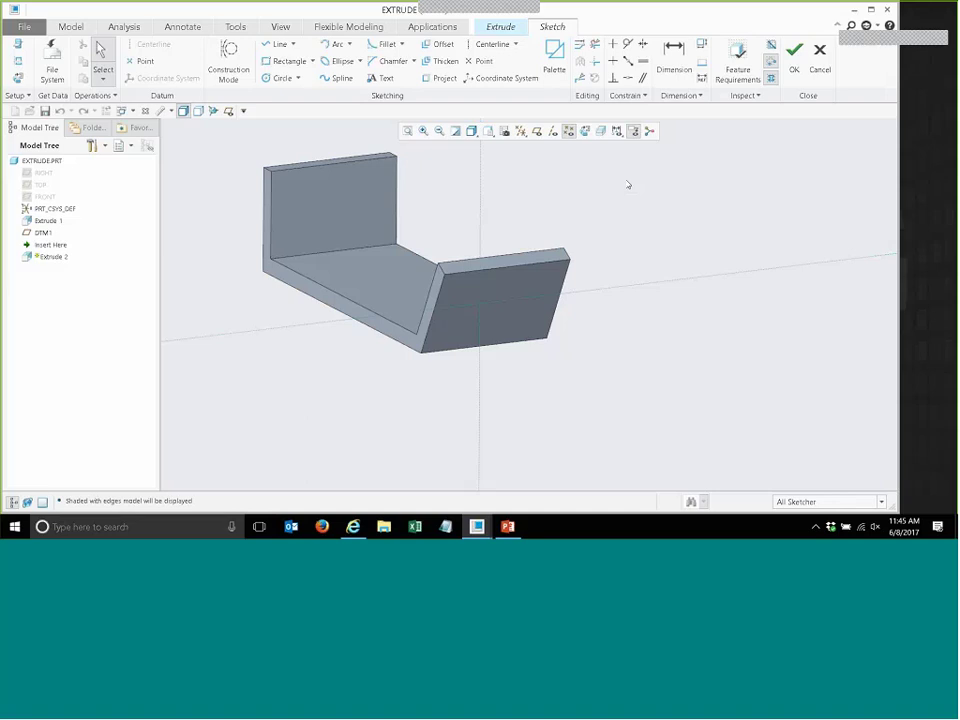
- Clip the model geometry in front of the sketching plane and reorient the sketch to its 2D view
{"action": "left_click", "coordinate": [602, 133]}
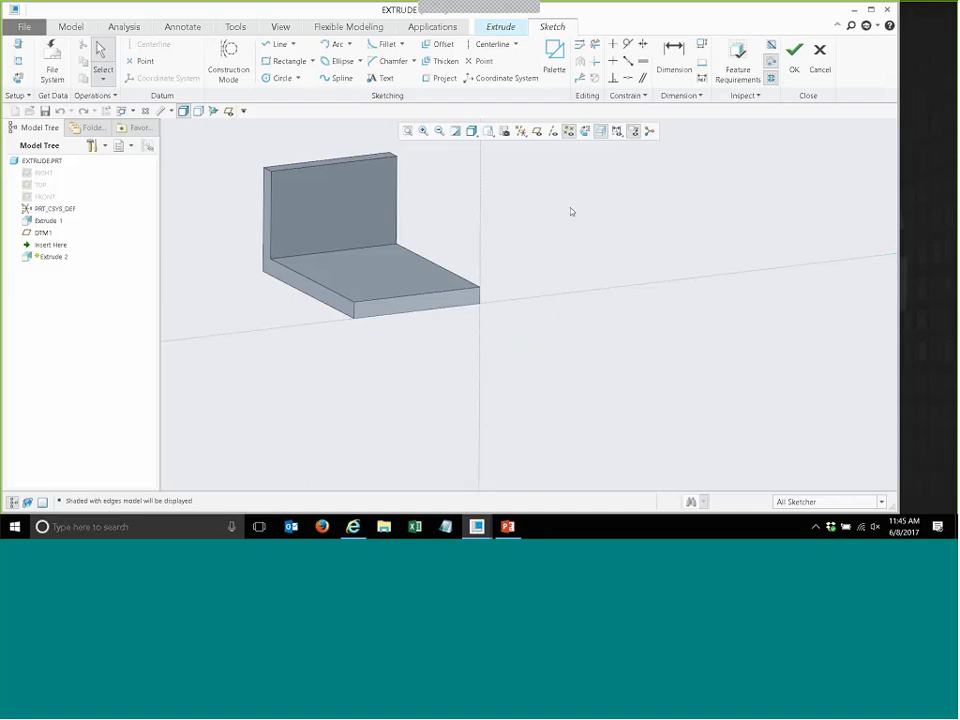
{"action": "left_click", "coordinate": [585, 131]}
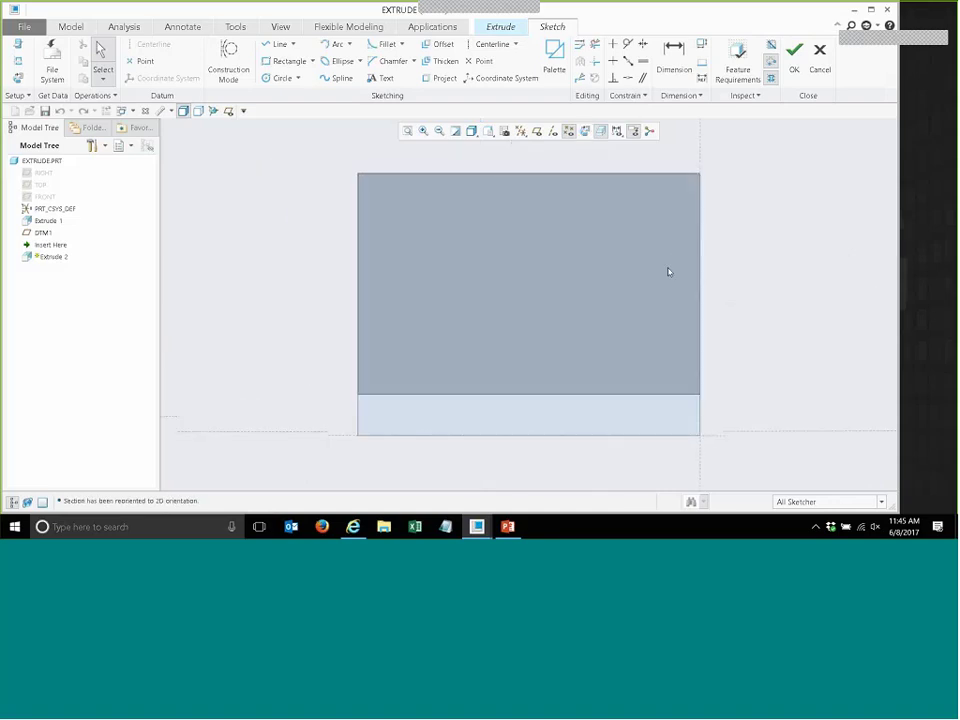
- Sketch a corner rectangle about 72 wide and 42 high, starting at the midpoint of the base plate's upper edge
{"action": "scroll", "coordinate": [300, 294], "scroll_direction": "down", "scroll_amount": 1}
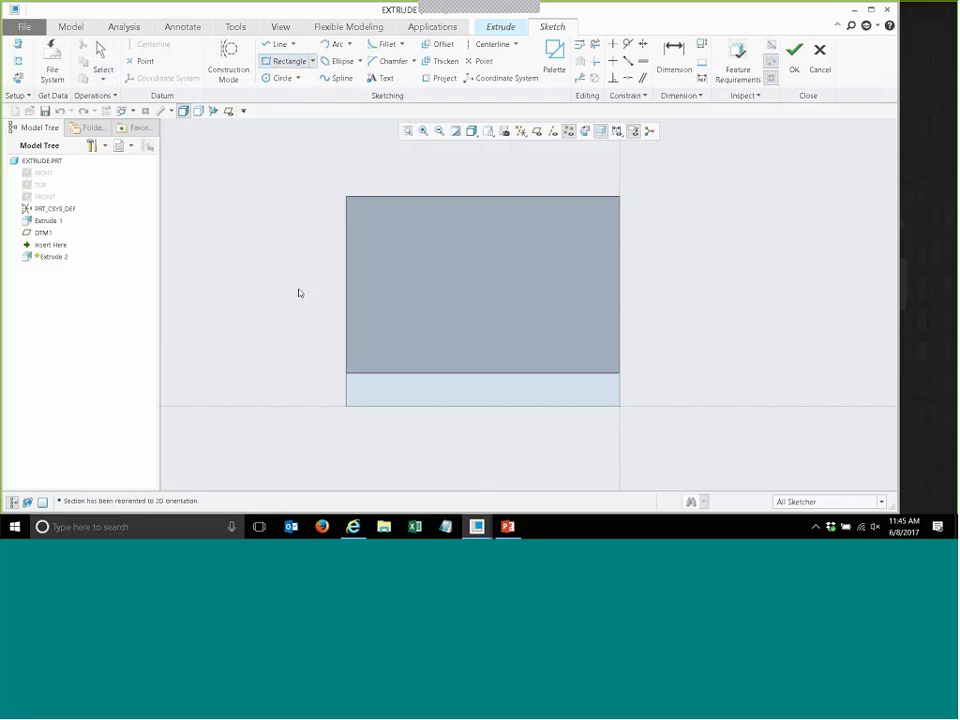
{"action": "left_click", "coordinate": [278, 64]}
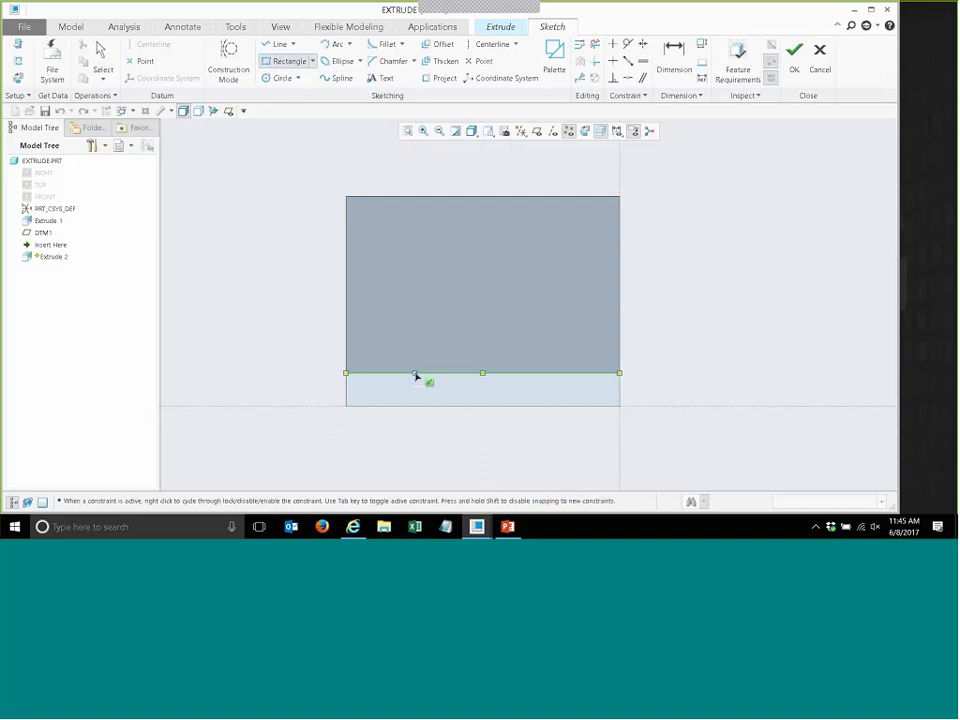
{"action": "left_click", "coordinate": [482, 374]}
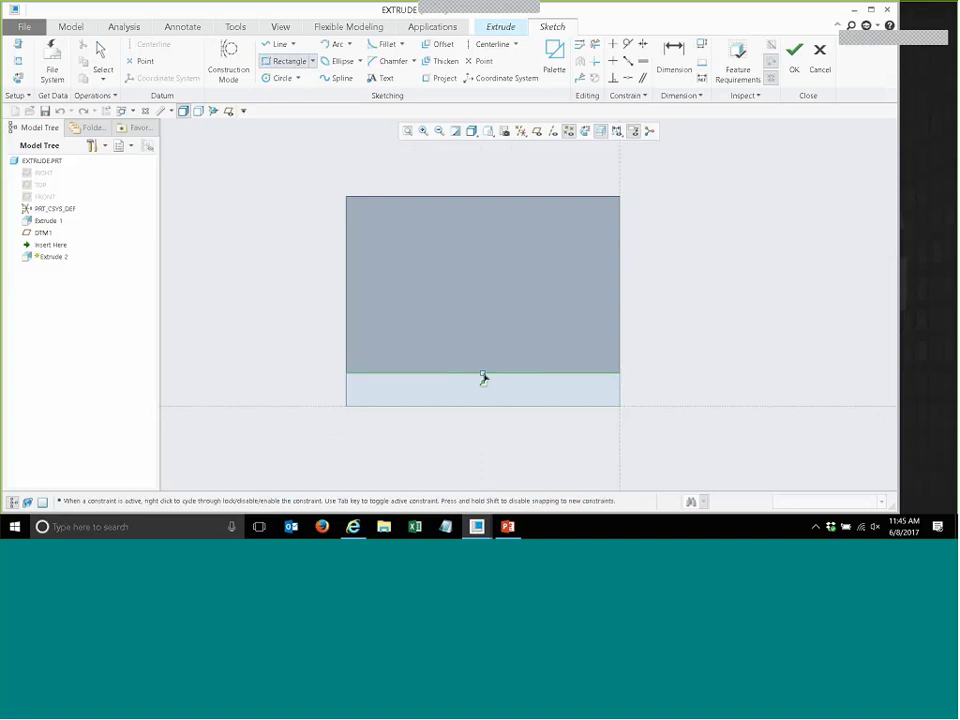
{"action": "left_click", "coordinate": [563, 330]}
{"action": "middle_click", "coordinate": [707, 328]}
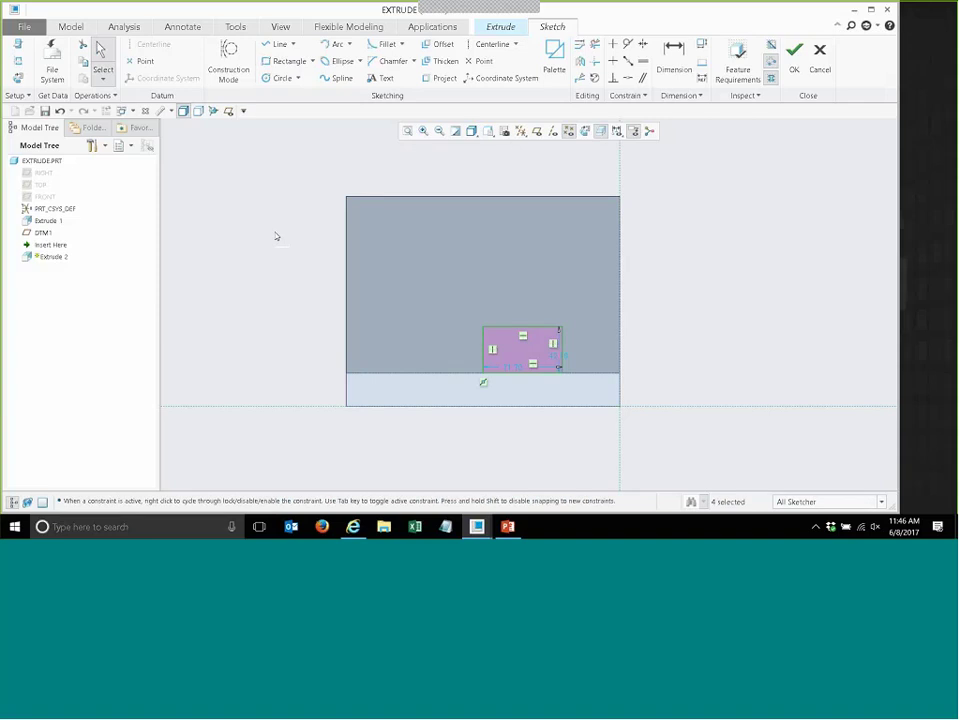
- Check the sketch references for the base plate edge that the rectangle snaps to
{"action": "left_click", "coordinate": [18, 61]}
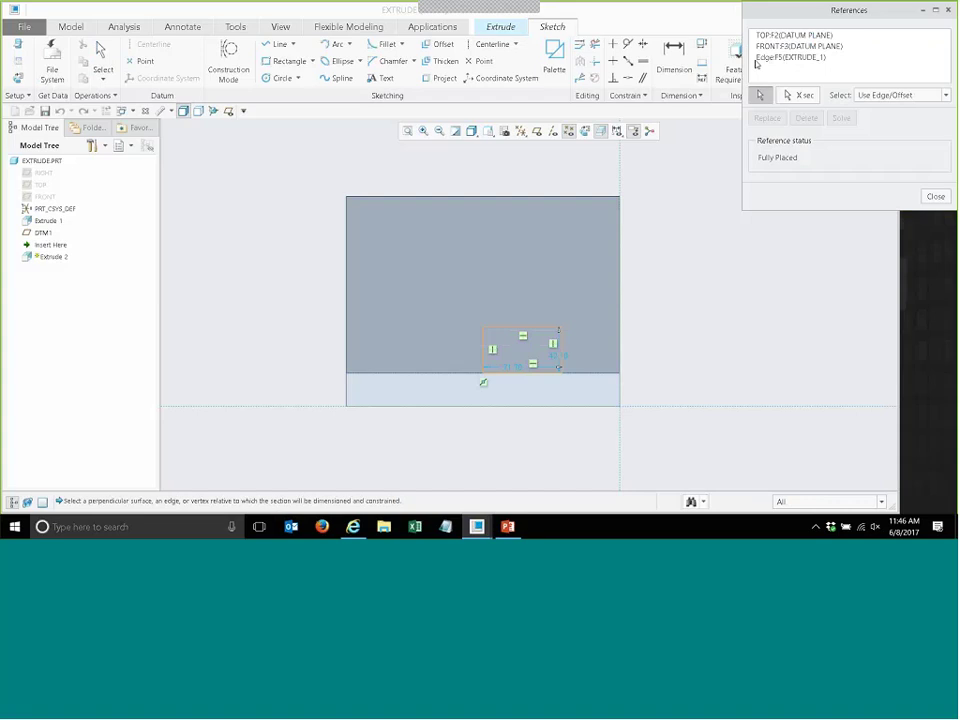
{"action": "left_click", "coordinate": [760, 58]}
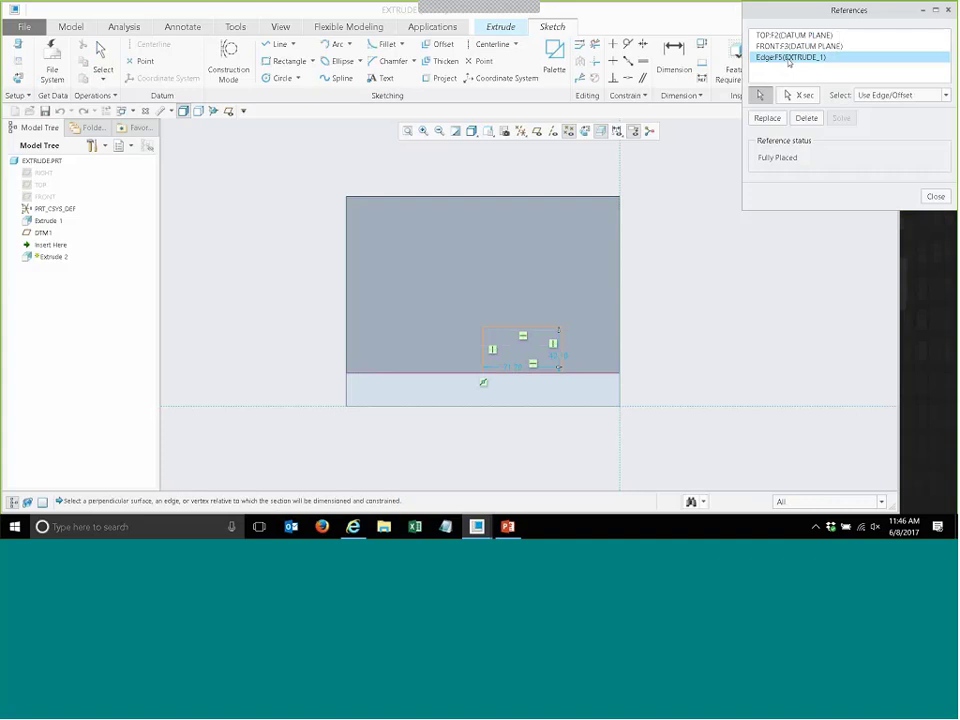
{"action": "left_click", "coordinate": [935, 196]}
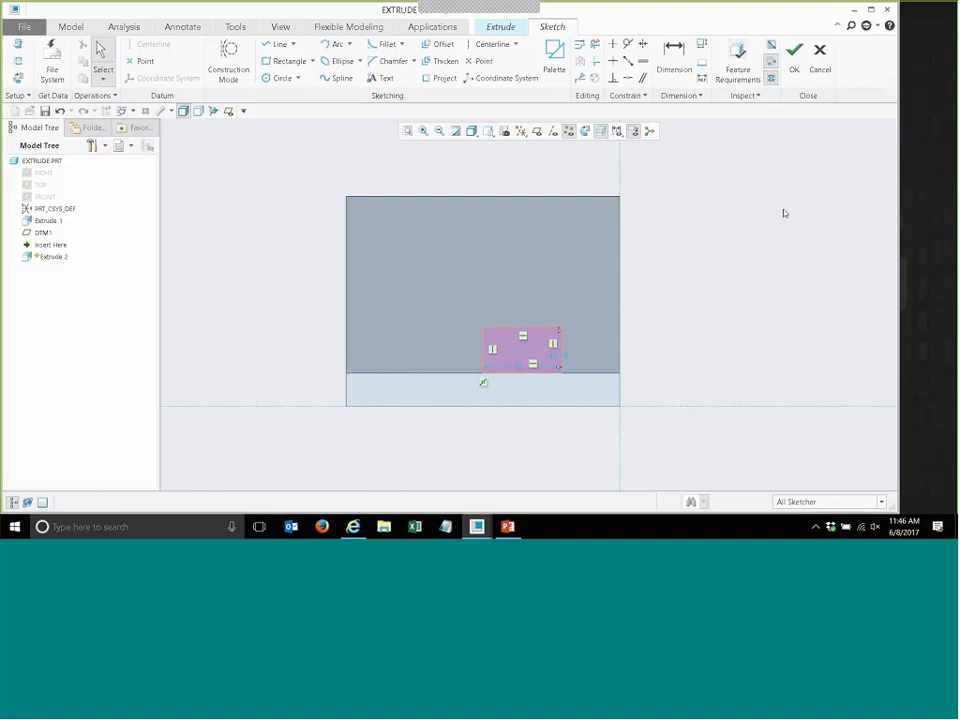
- Turn off the clipping at the sketching plane to show the whole bracket and finish the rectangle sketch
{"action": "key", "text": "ctrl+d"}
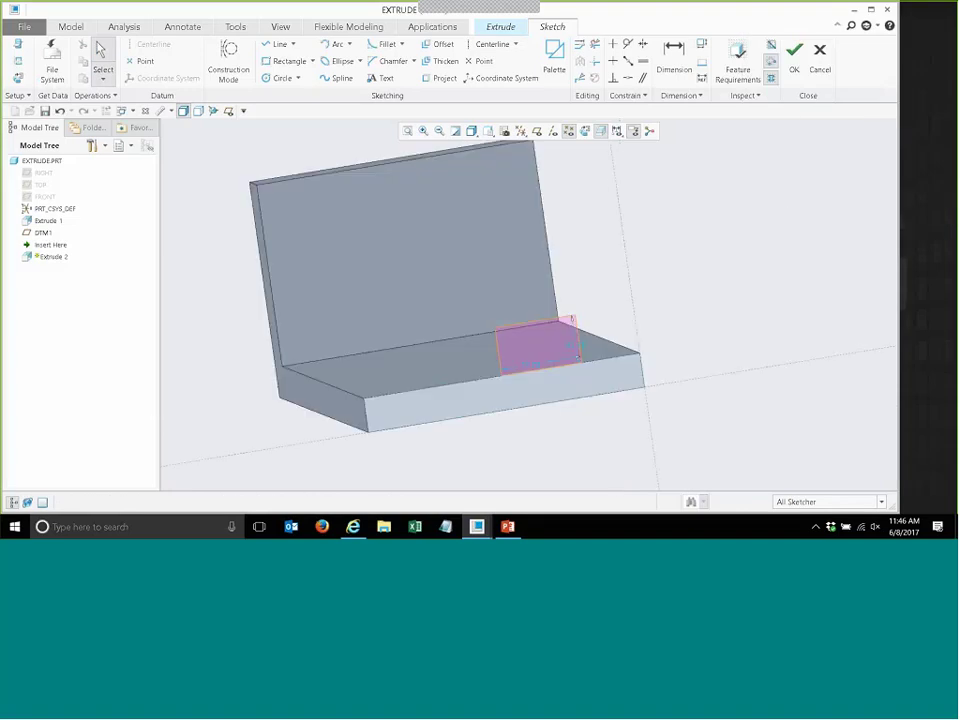
{"action": "scroll", "coordinate": [520, 320], "scroll_direction": "up", "scroll_amount": 3}
{"action": "scroll", "coordinate": [555, 349], "scroll_direction": "down", "scroll_amount": 6}
{"action": "scroll", "coordinate": [553, 346], "scroll_direction": "up", "scroll_amount": 3}
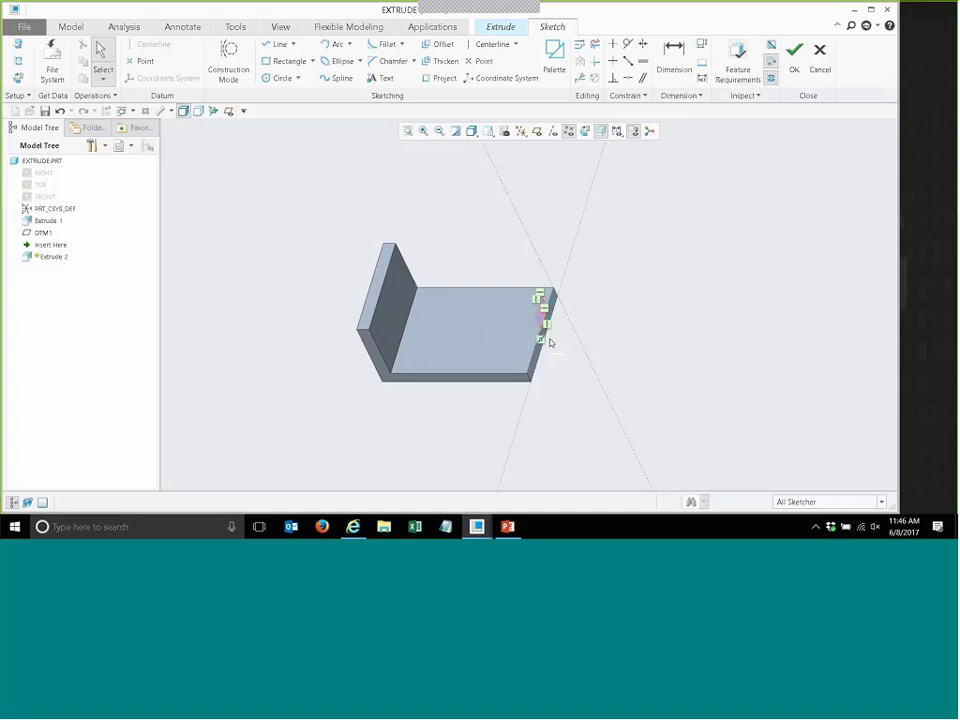
{"action": "scroll", "coordinate": [550, 343], "scroll_direction": "up", "scroll_amount": 4}
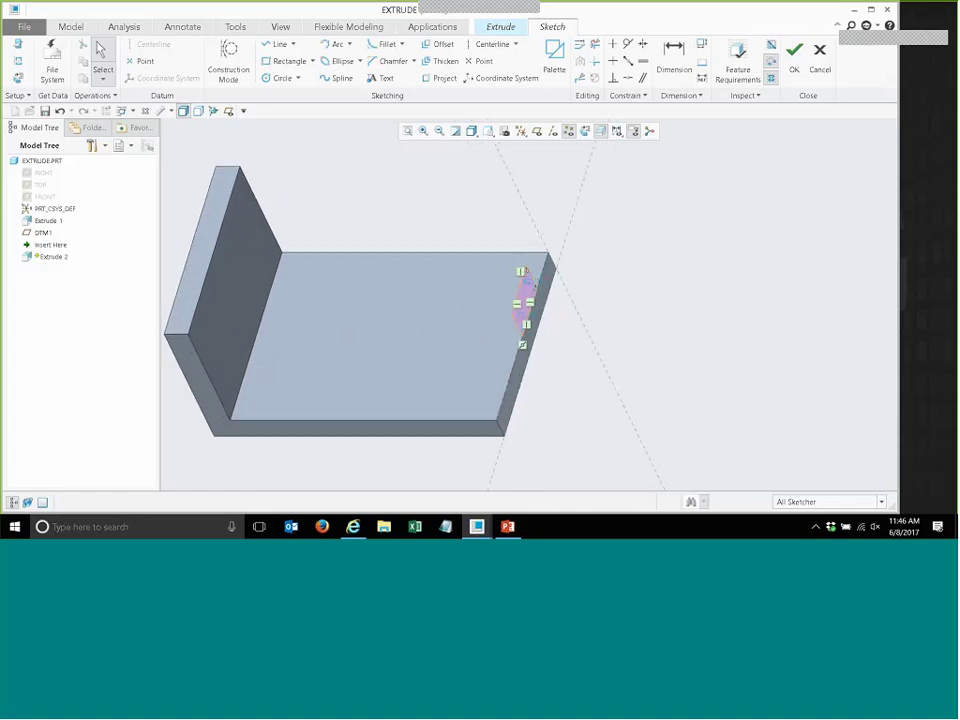
{"action": "left_click", "coordinate": [601, 131]}
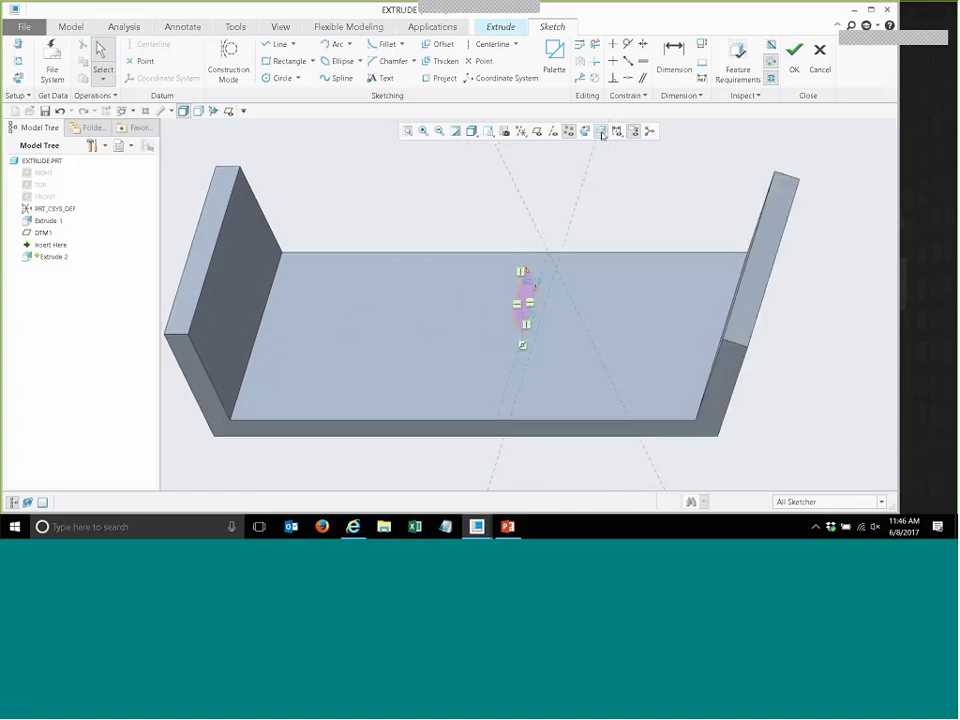
{"action": "scroll", "coordinate": [484, 313], "scroll_direction": "down", "scroll_amount": 2}
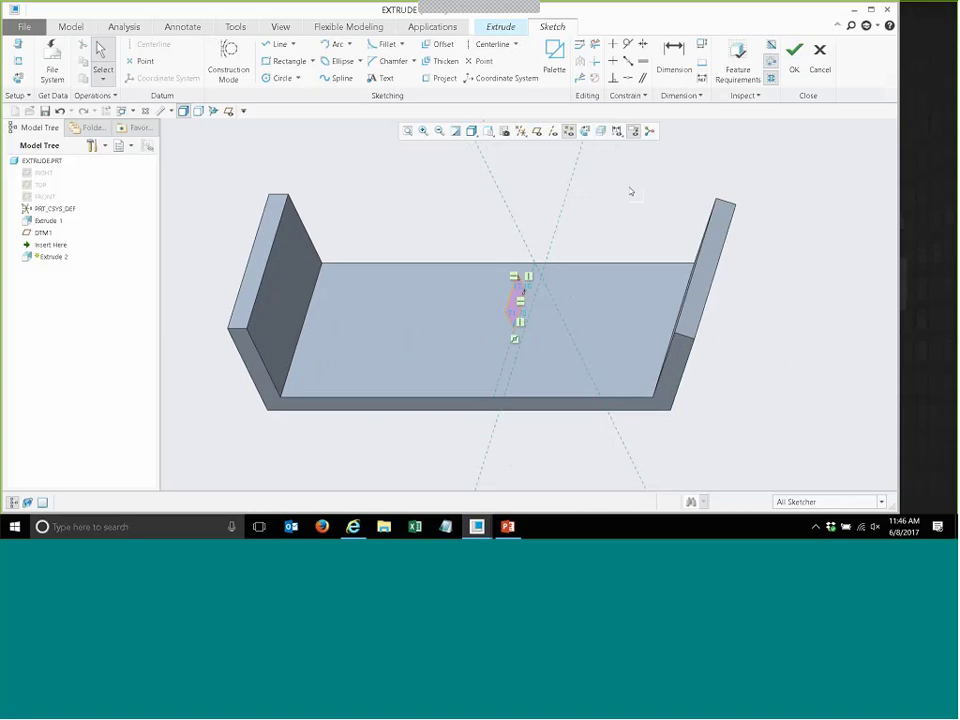
{"action": "left_click", "coordinate": [794, 62]}
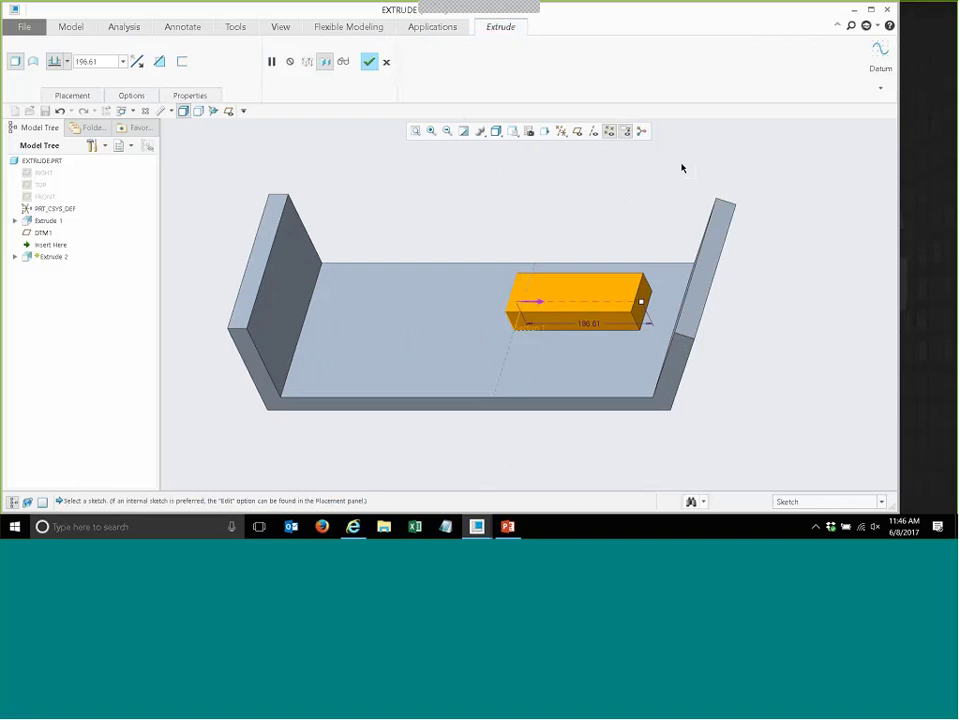
- Give the extrusion's other side a Blind depth and shorten the first side to about 120
{"action": "right_click", "coordinate": [641, 303]}
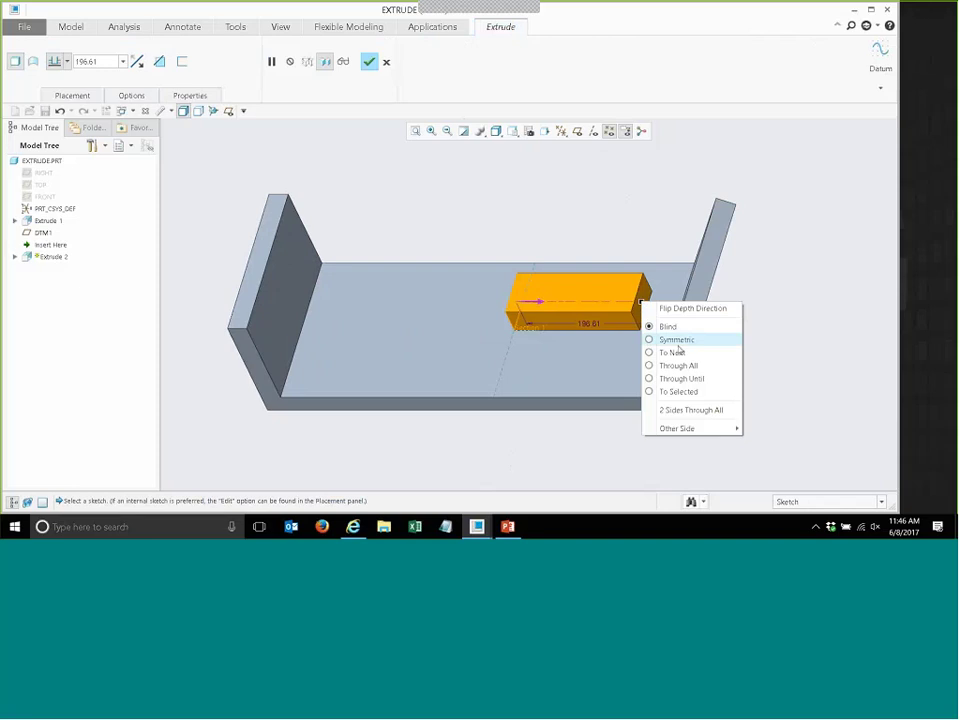
{"action": "mouse_move", "coordinate": [694, 430]}
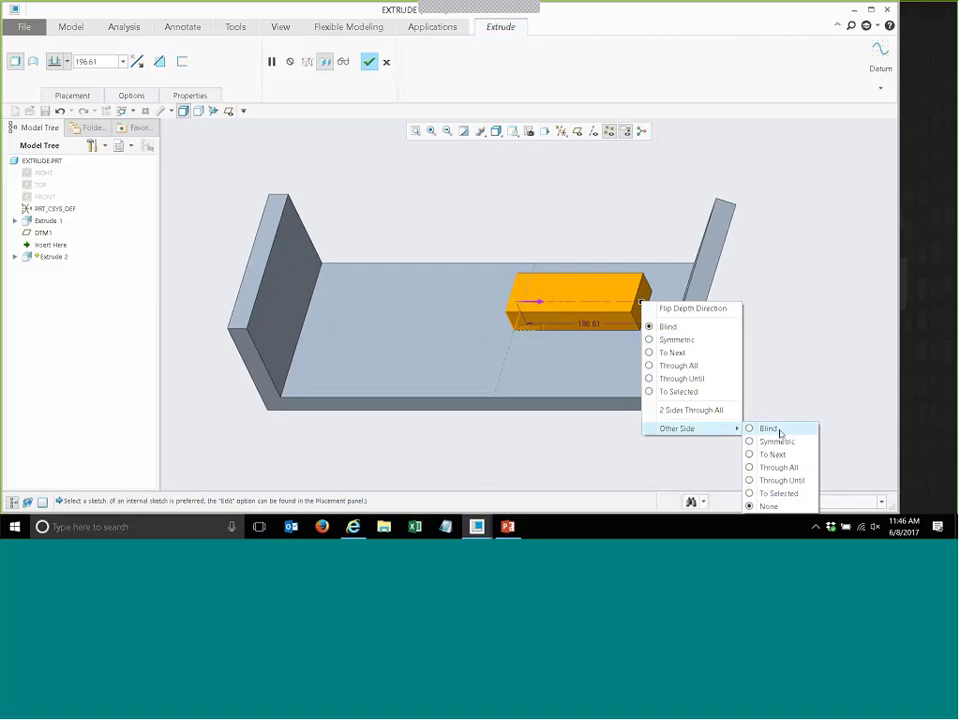
{"action": "left_click", "coordinate": [779, 430]}
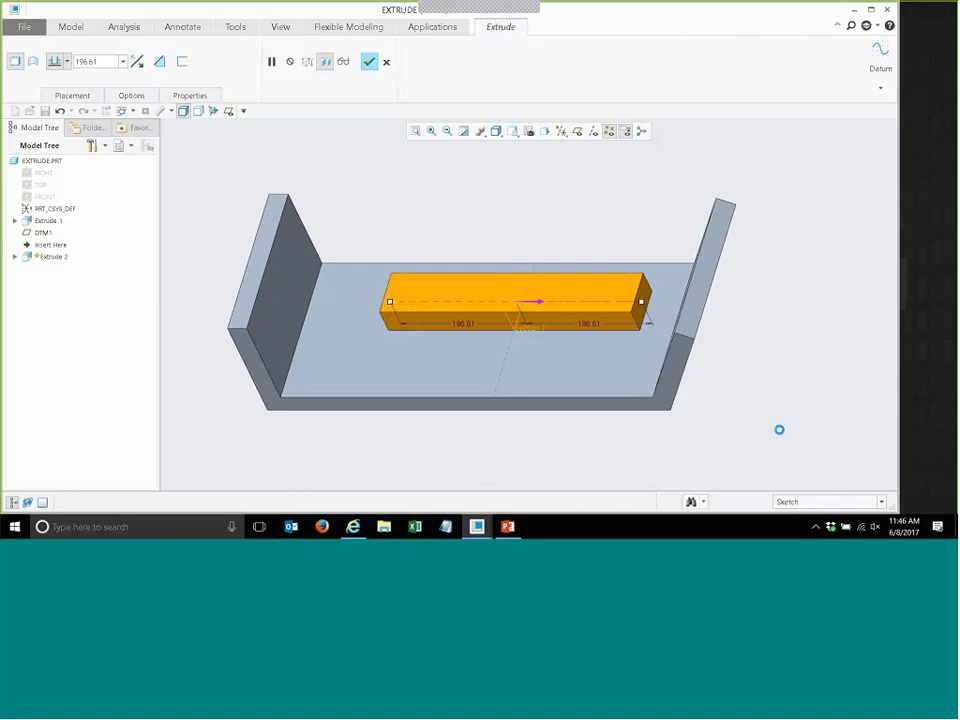
{"action": "left_click_drag", "start_coordinate": [641, 301], "coordinate": [592, 301]}
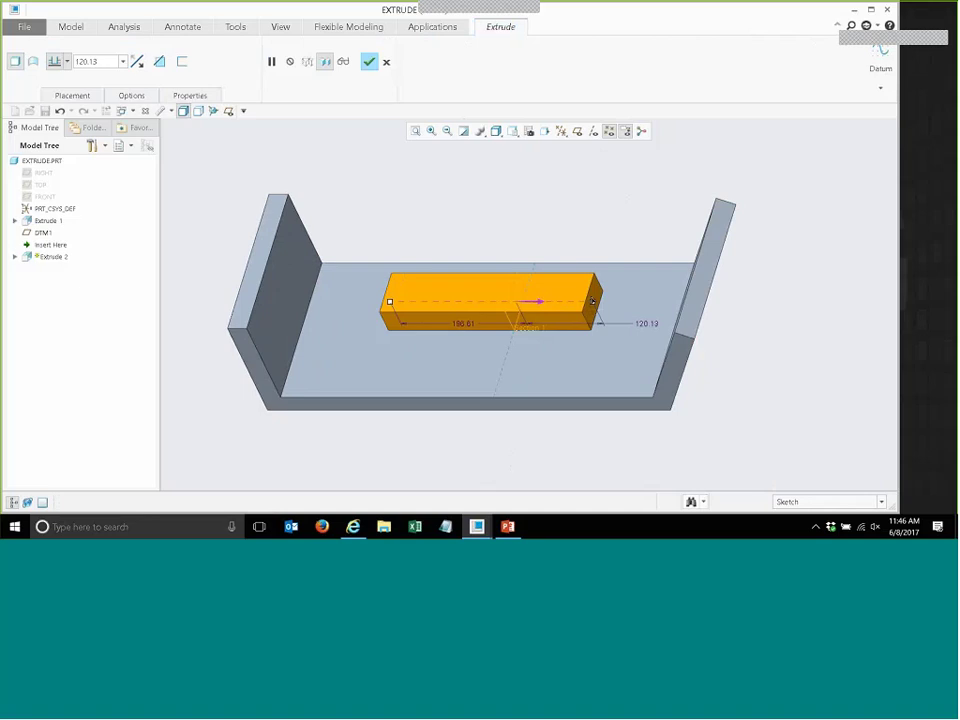
- Shorten the extrusion's other side to about 168 and try the 2 Sides Through All depth option
{"action": "mouse_move", "coordinate": [395, 302]}
{"action": "left_mouse_down"}
{"action": "mouse_move", "coordinate": [476, 301]}
{"action": "mouse_move", "coordinate": [407, 299]}
{"action": "left_mouse_up"}
{"action": "right_click", "coordinate": [592, 301]}
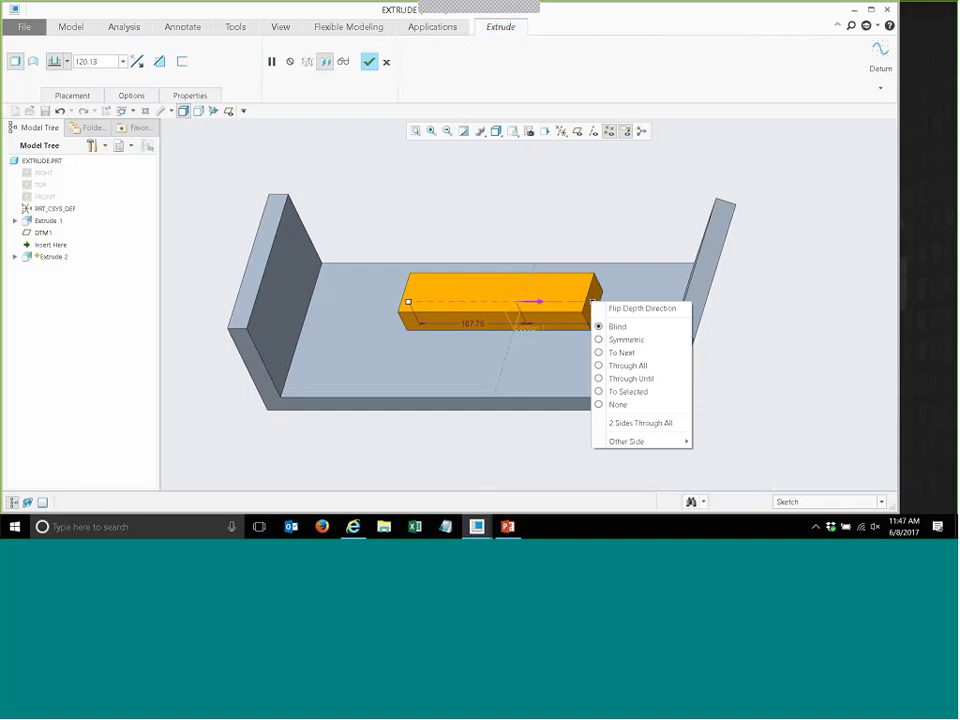
{"action": "left_click", "coordinate": [672, 424]}
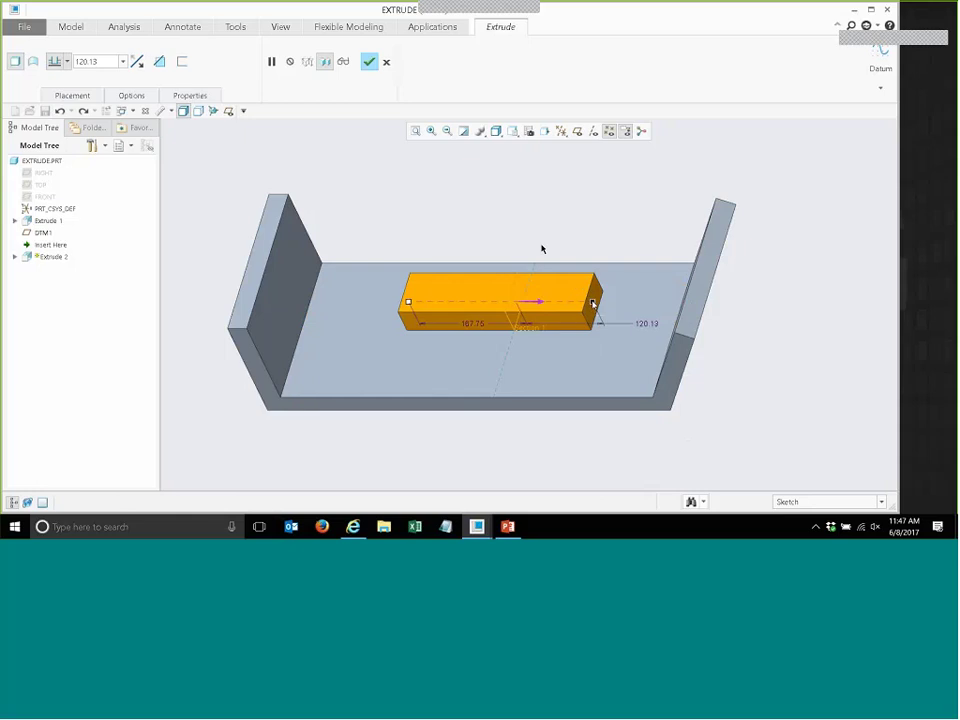
- Lengthen the first side to about 212 and reverse the other side's depth so the block starts 30 away from the sketch plane
{"action": "left_click_drag", "start_coordinate": [593, 304], "coordinate": [647, 316]}
{"action": "double_click", "coordinate": [474, 322]}
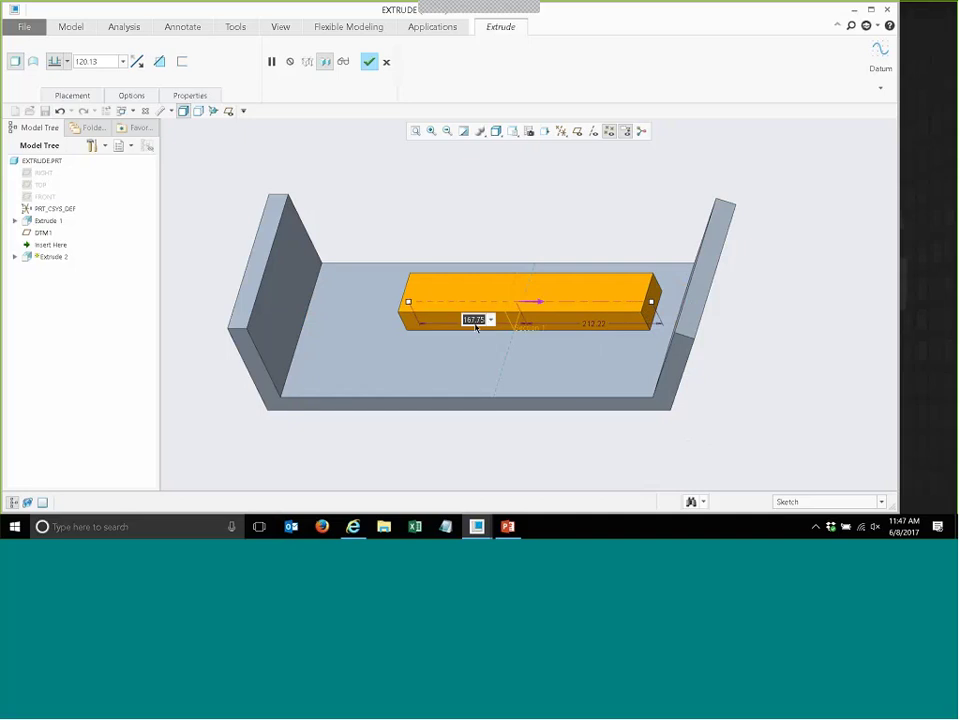
{"action": "key", "text": "BackSpace"}
{"action": "type", "text": "85"}
{"action": "key", "text": "Return"}
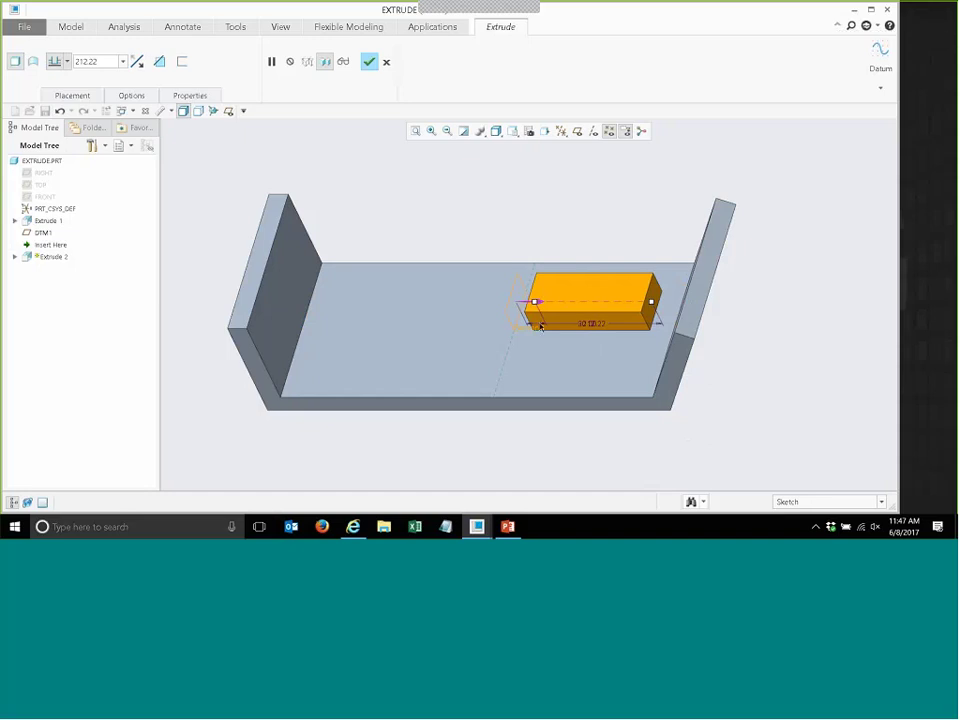
- Set the first side's depth to To Selected, ending at the outer face of the wall the block points toward
{"action": "middle_click_drag", "start_coordinate": [648, 313], "coordinate": [656, 304]}
{"action": "right_click", "coordinate": [658, 305]}
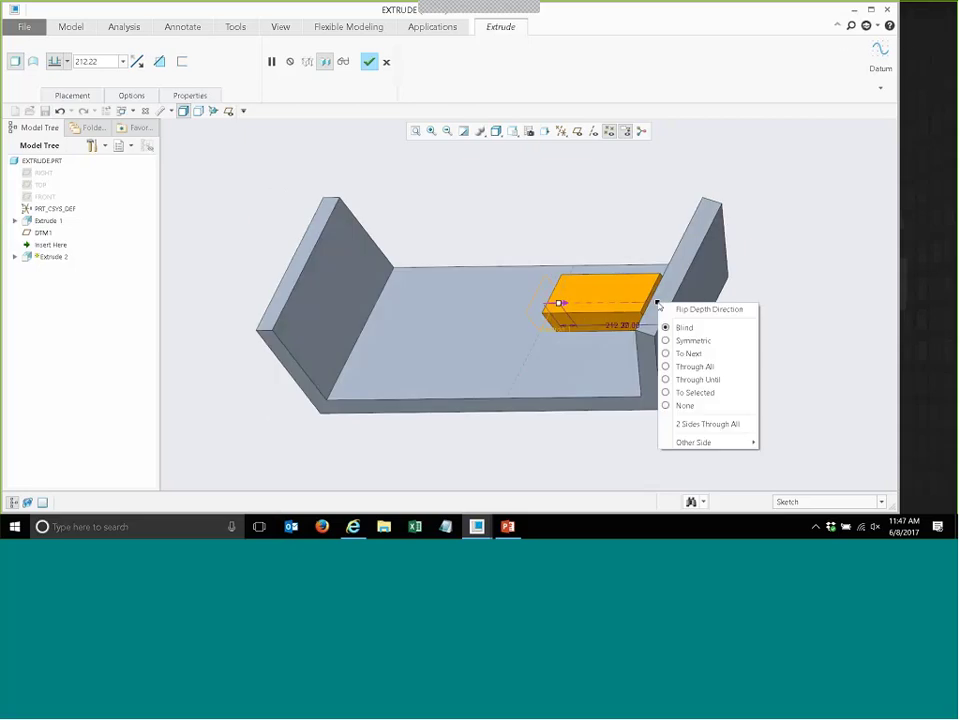
{"action": "left_click", "coordinate": [732, 392]}
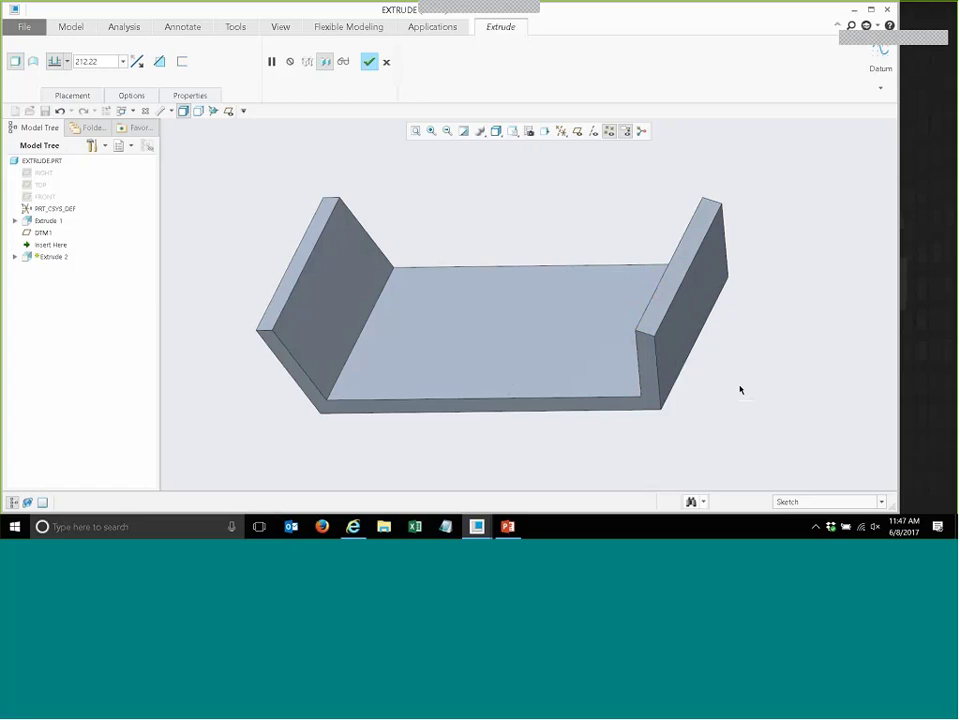
{"action": "left_click", "coordinate": [689, 314]}
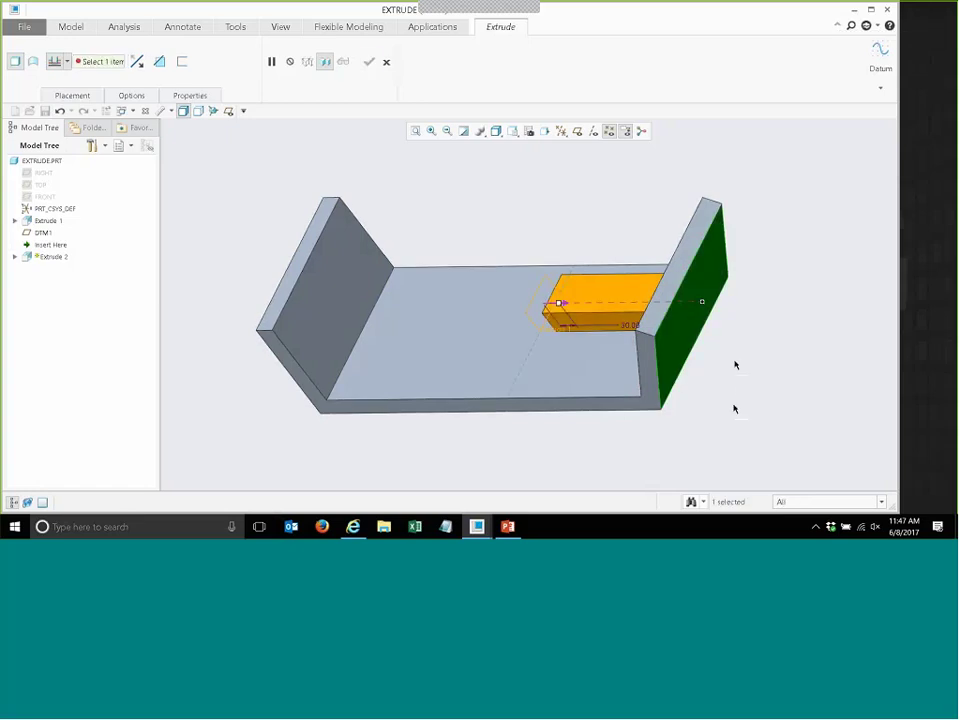
{"action": "mouse_move", "coordinate": [734, 409]}
{"action": "middle_mouse_down"}
{"action": "mouse_move", "coordinate": [654, 240]}
{"action": "mouse_move", "coordinate": [620, 237]}
{"action": "mouse_move", "coordinate": [744, 330]}
{"action": "middle_mouse_up"}
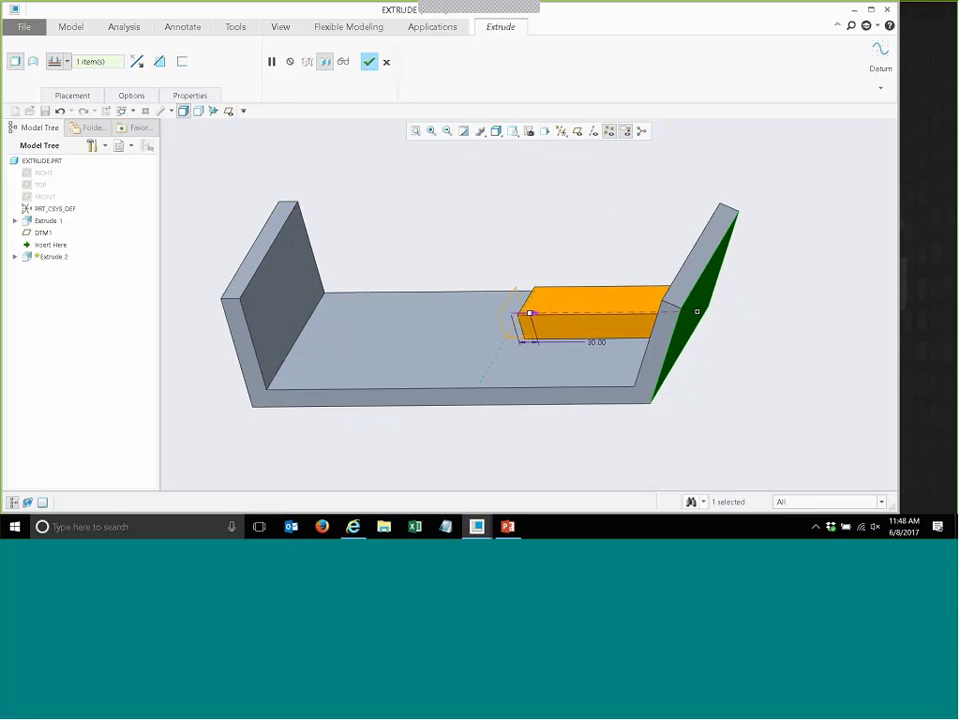
- Offset the first side's end from the selected wall face by 100, beyond the bracket
{"action": "left_click", "coordinate": [130, 95]}
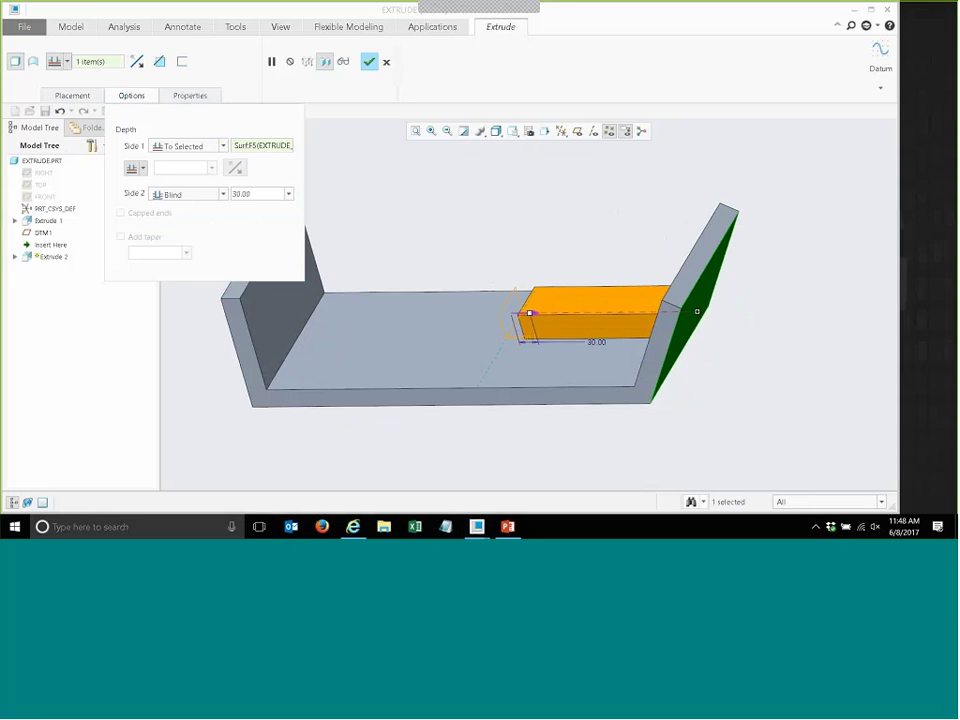
{"action": "left_click", "coordinate": [142, 168]}
{"action": "left_click", "coordinate": [131, 198]}
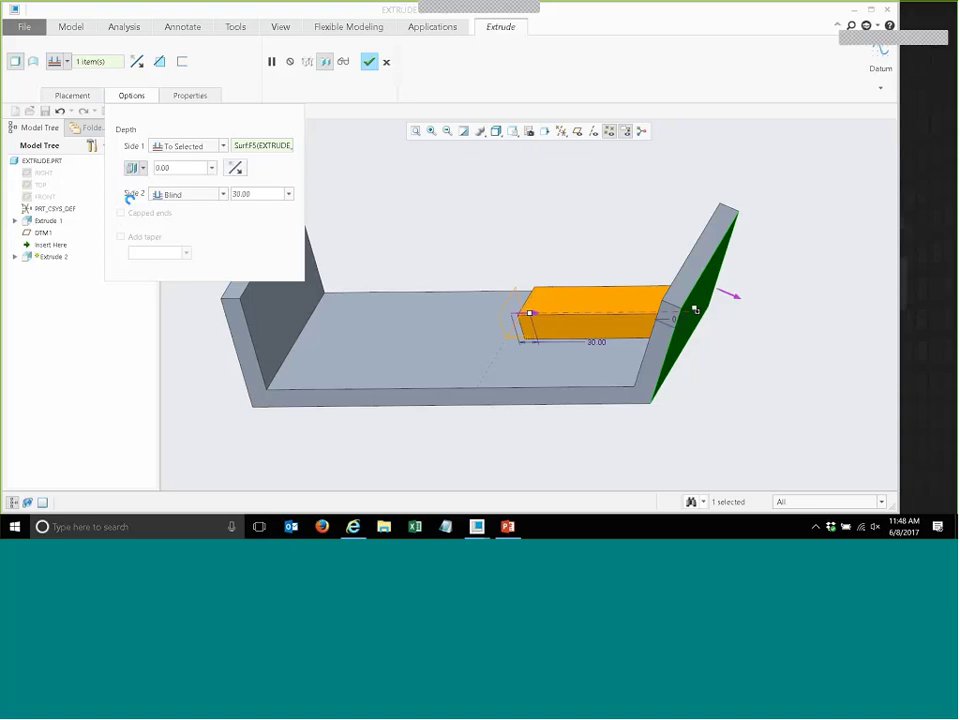
{"action": "left_click_drag", "start_coordinate": [694, 312], "coordinate": [779, 343]}
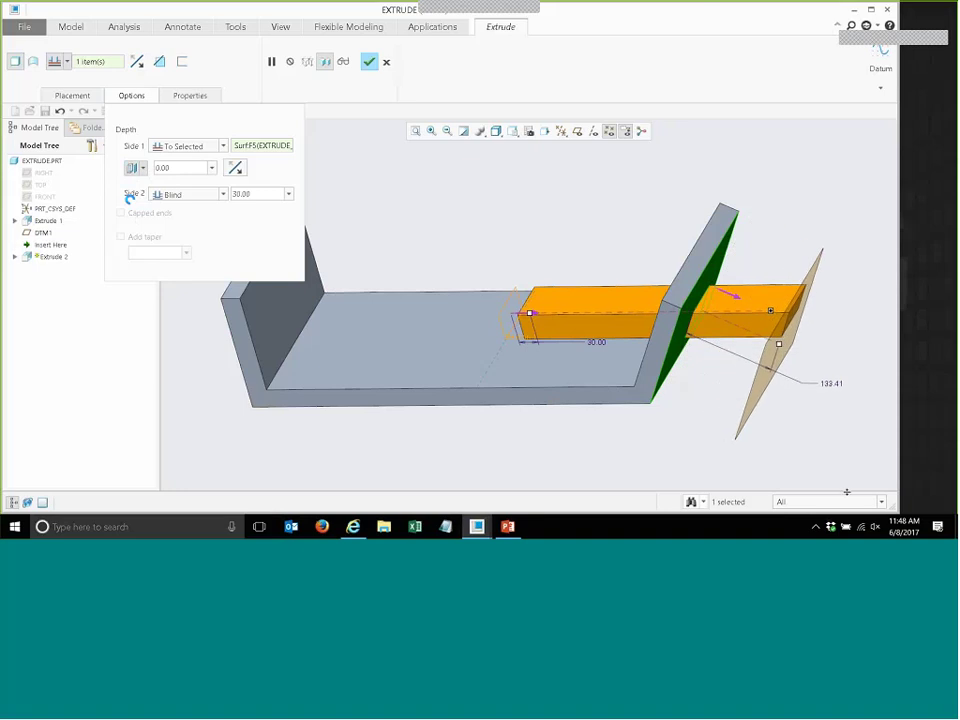
{"action": "double_click", "coordinate": [830, 383]}
{"action": "type", "text": "100"}
{"action": "key", "text": "Return"}
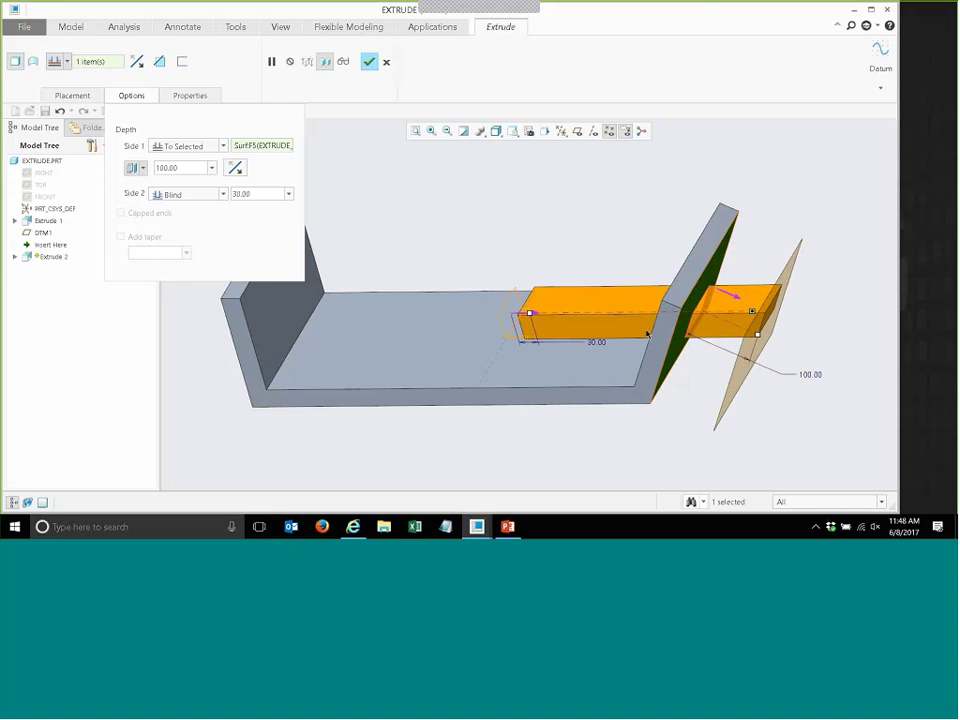
- Change the first side's end condition from an offset to a translation of the selected surface and complete the extrusion
{"action": "left_click", "coordinate": [143, 168]}
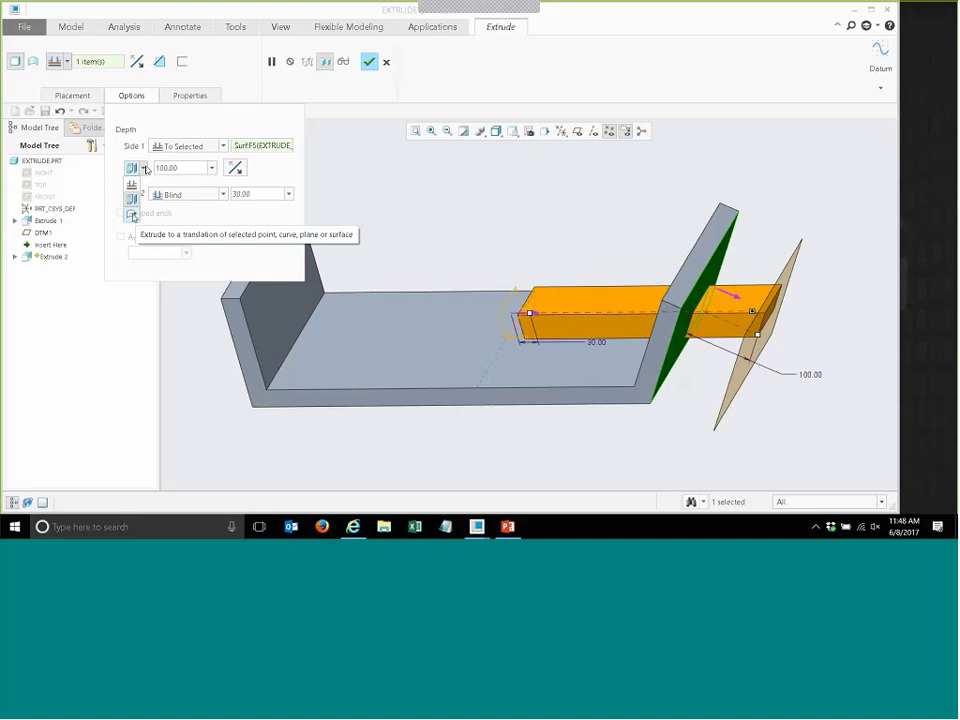
{"action": "left_click", "coordinate": [133, 216]}
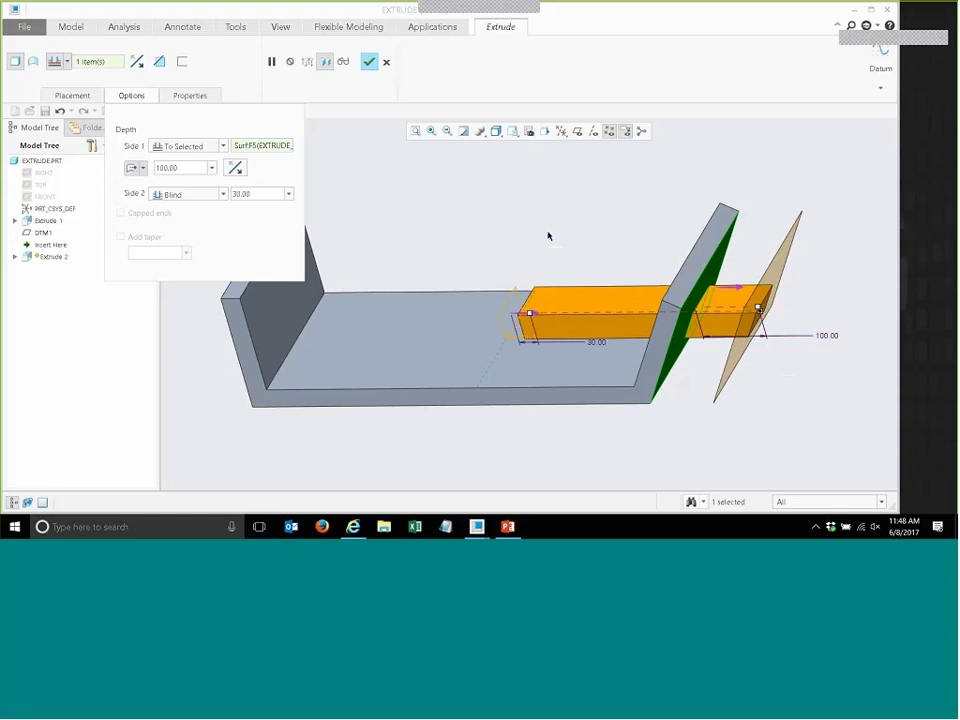
{"action": "left_click", "coordinate": [369, 63]}
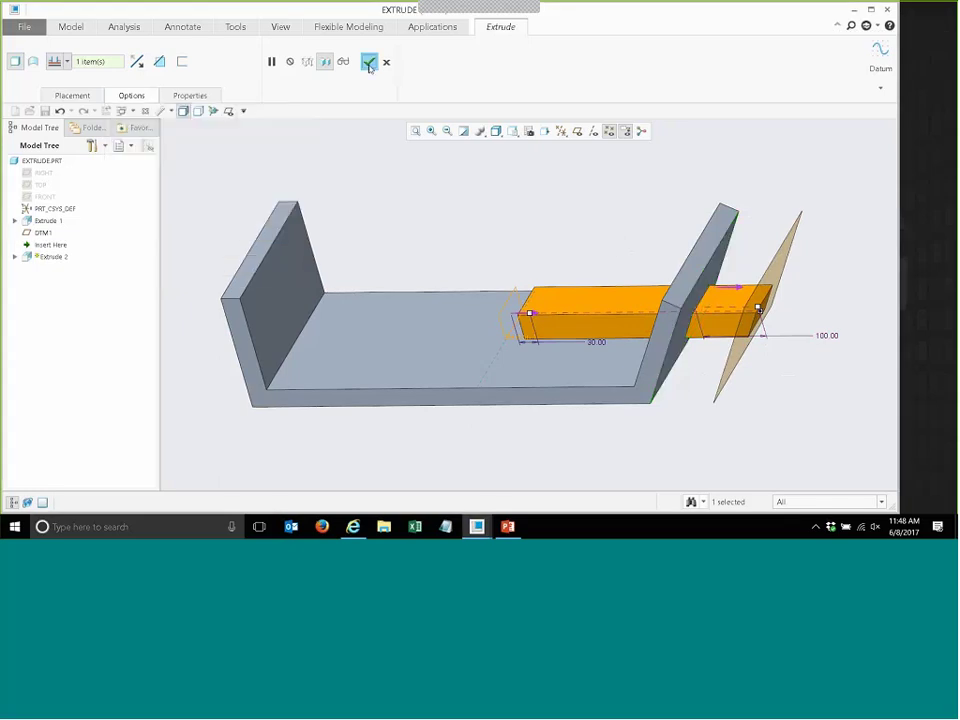